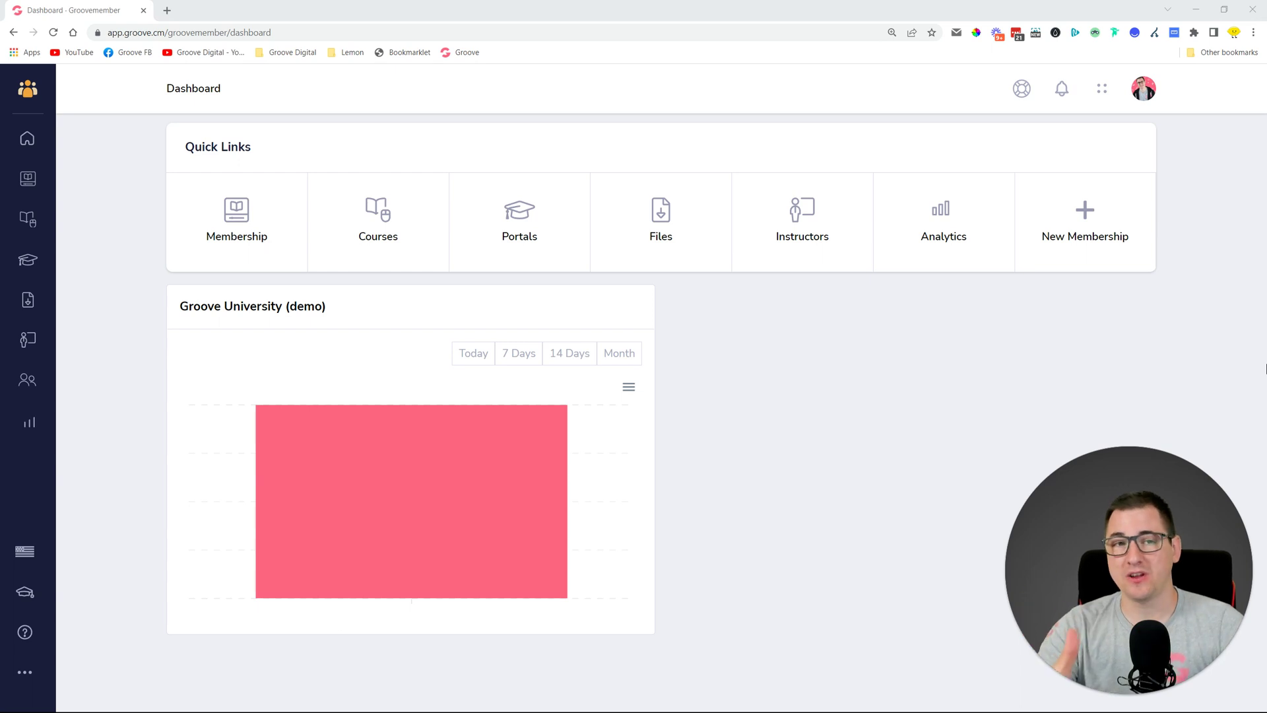
Step: Return from the Groove apps list to GrooveMember and open the memberships list
left_click(28, 89)
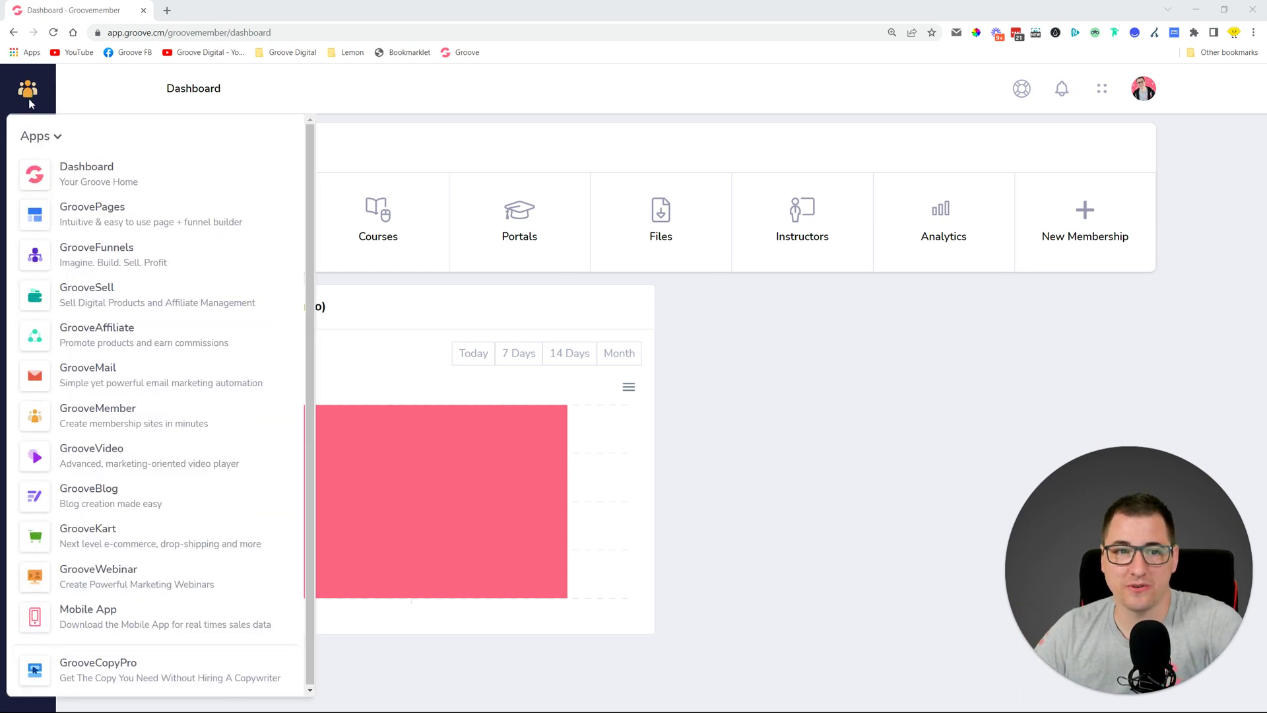
left_click(130, 416)
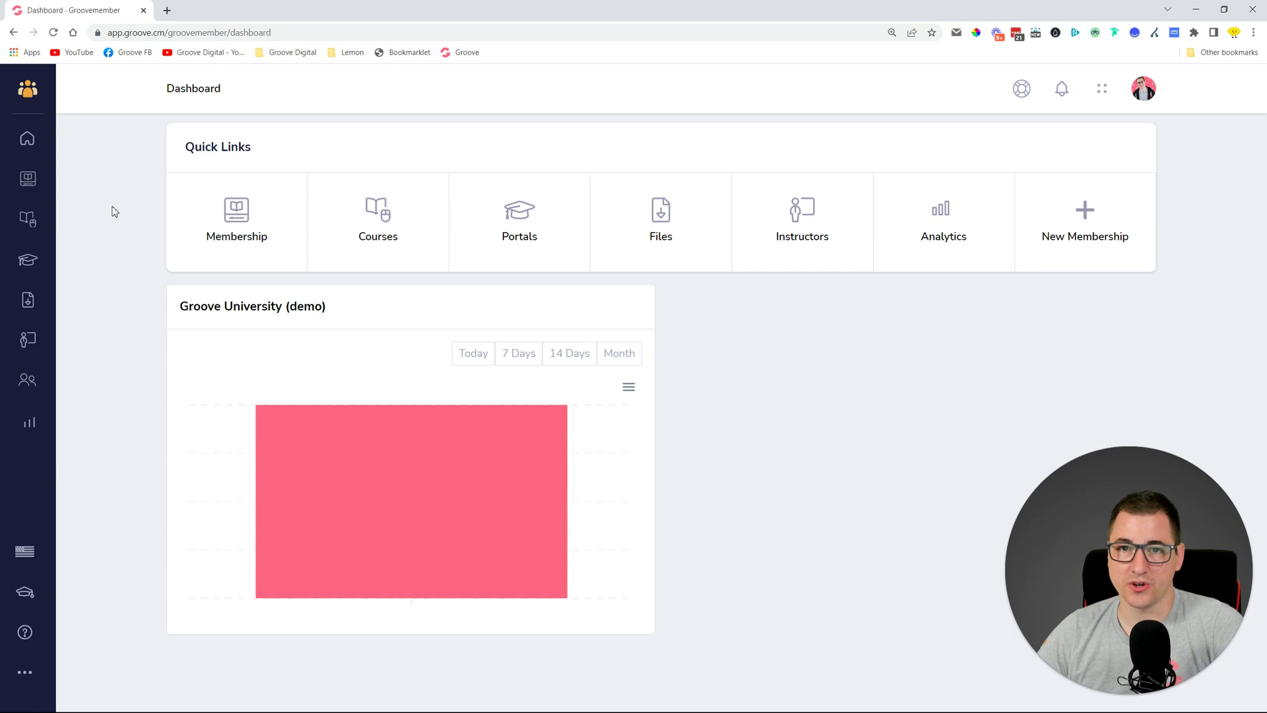
left_click(1070, 228)
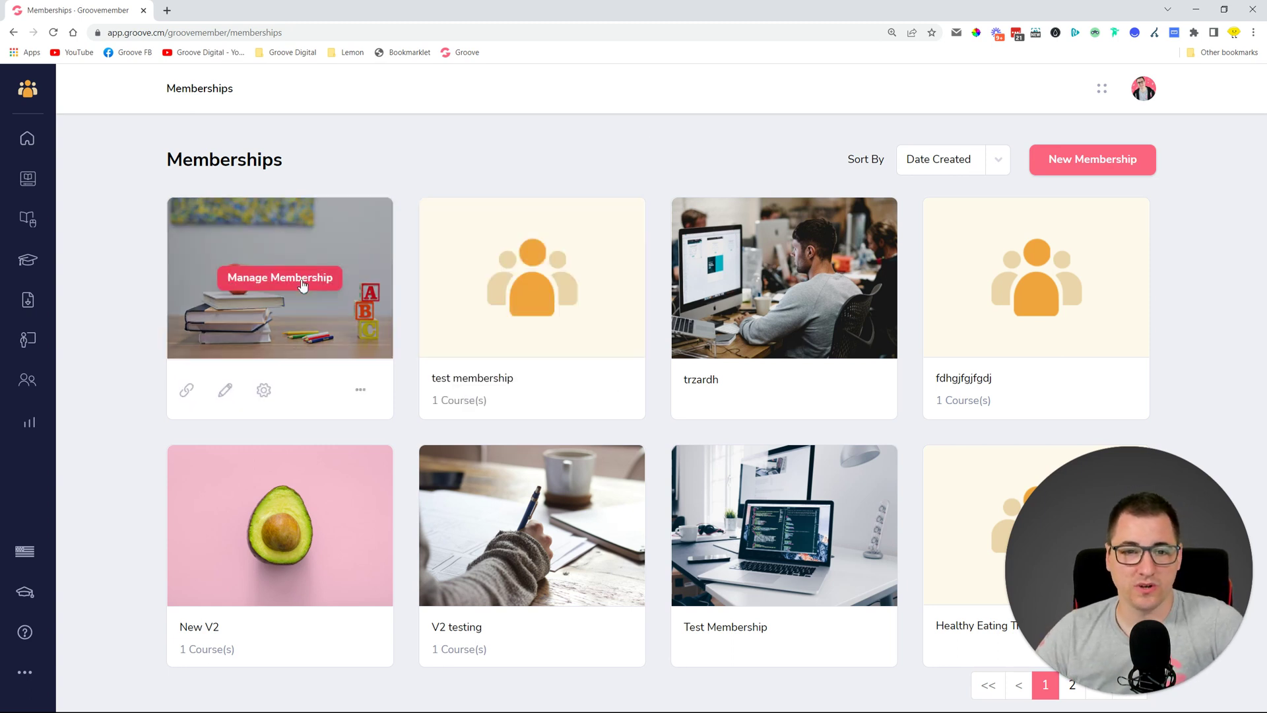
Step: Start a new membership, then close the form without creating it
left_click(1090, 177)
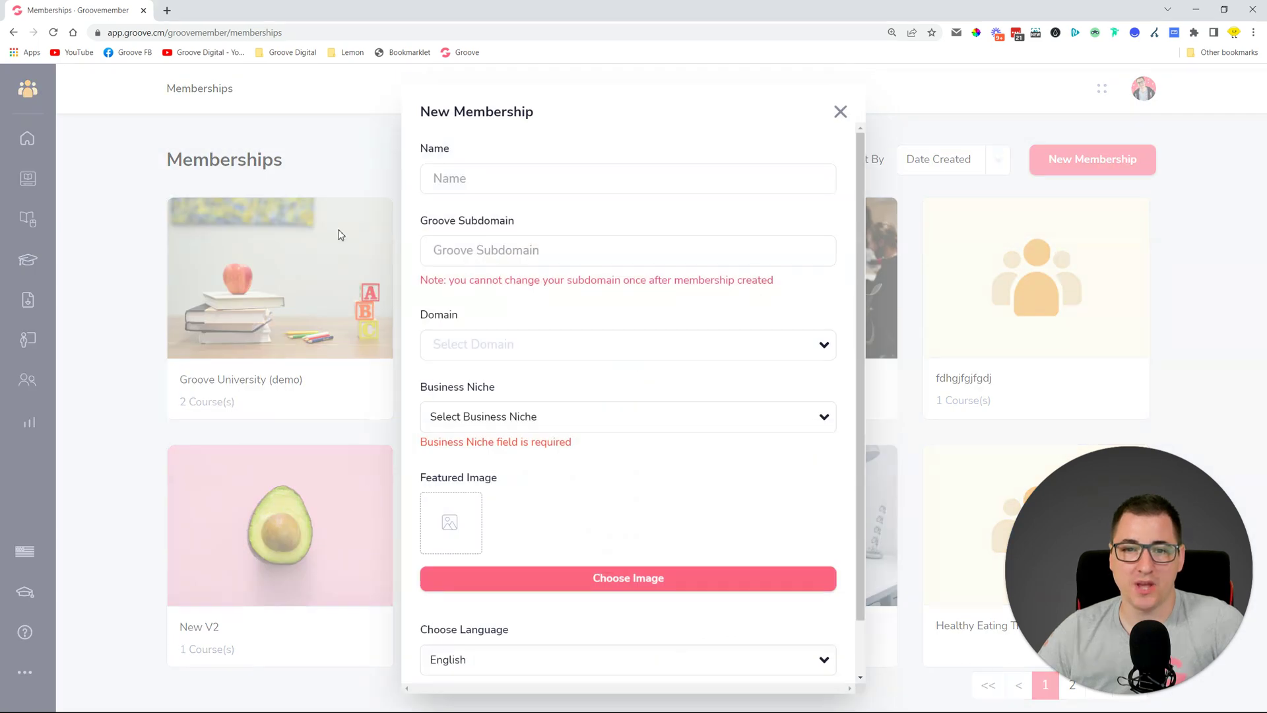
left_click(521, 176)
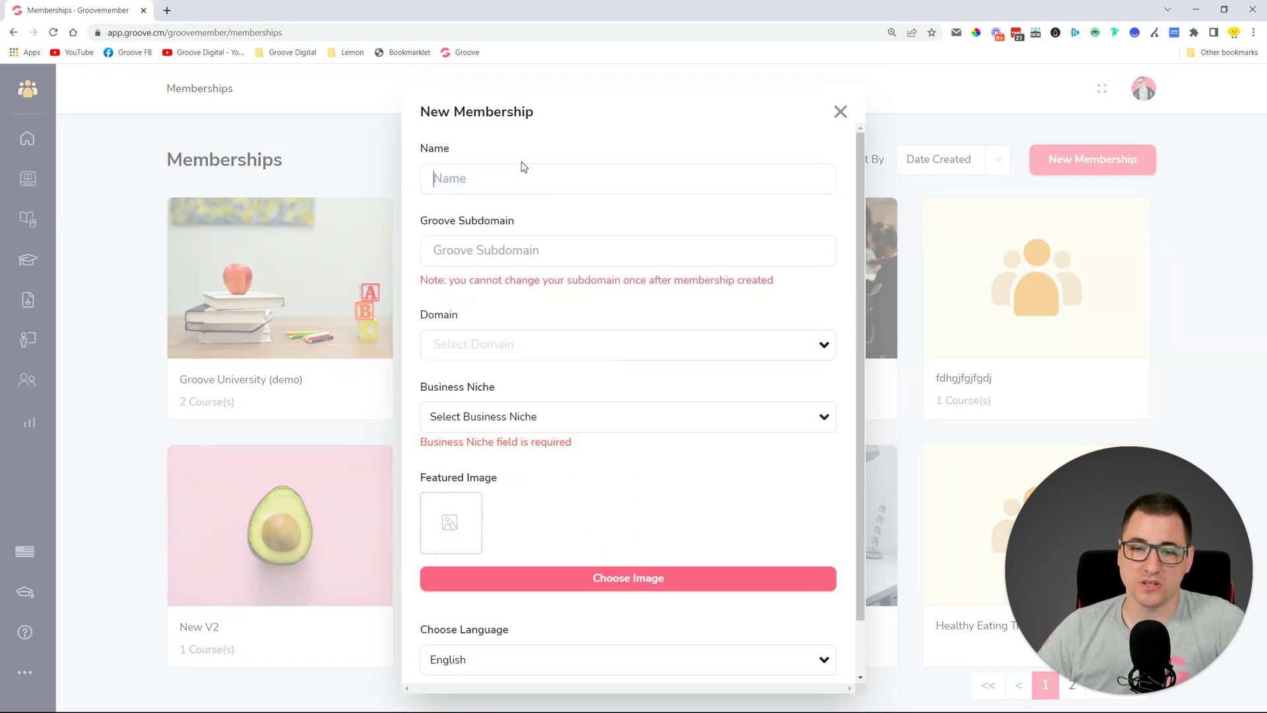
left_click(840, 112)
Step: Customize the Groovey template for Groove University (demo) and bring up its Settings panel
left_click(304, 275)
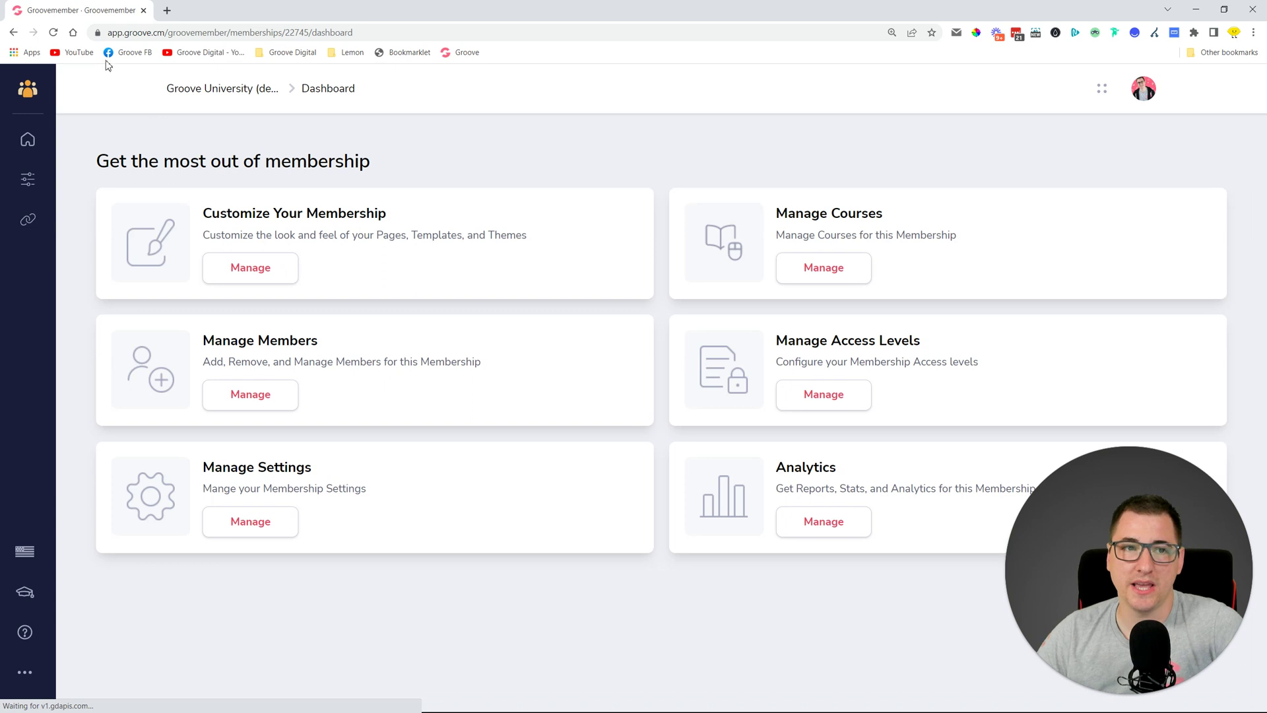
left_click(281, 281)
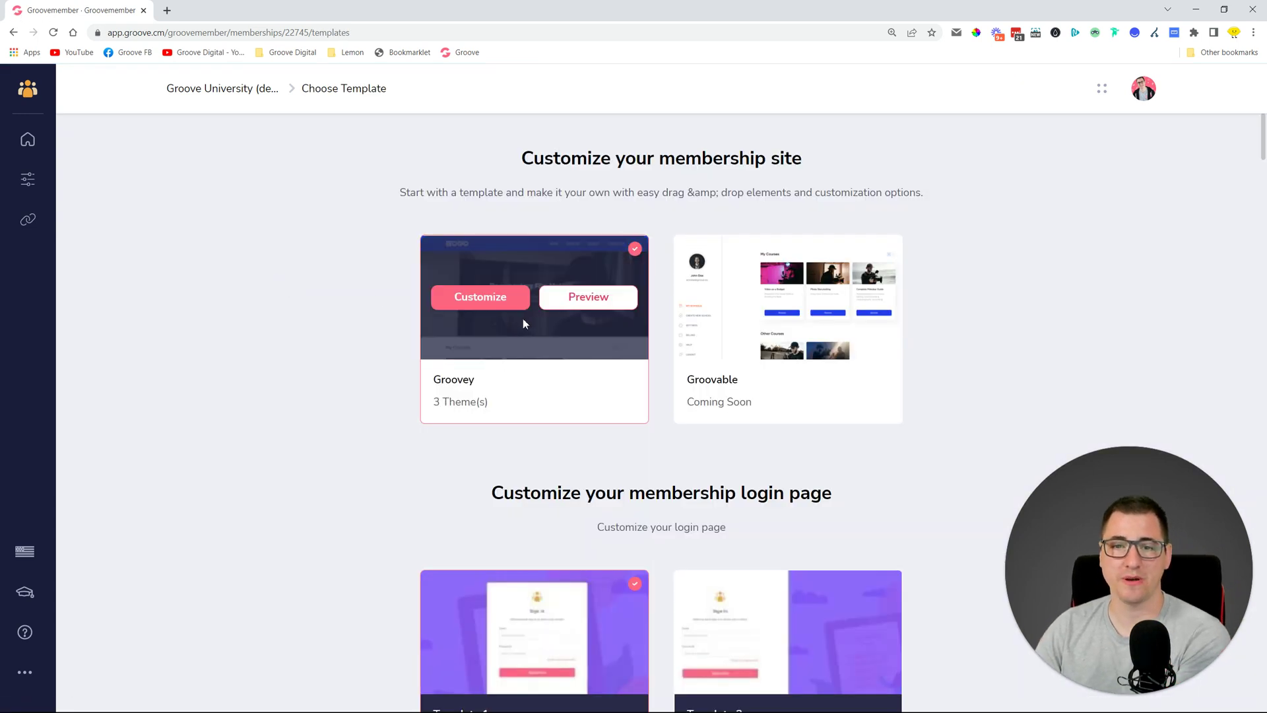
left_click(502, 301)
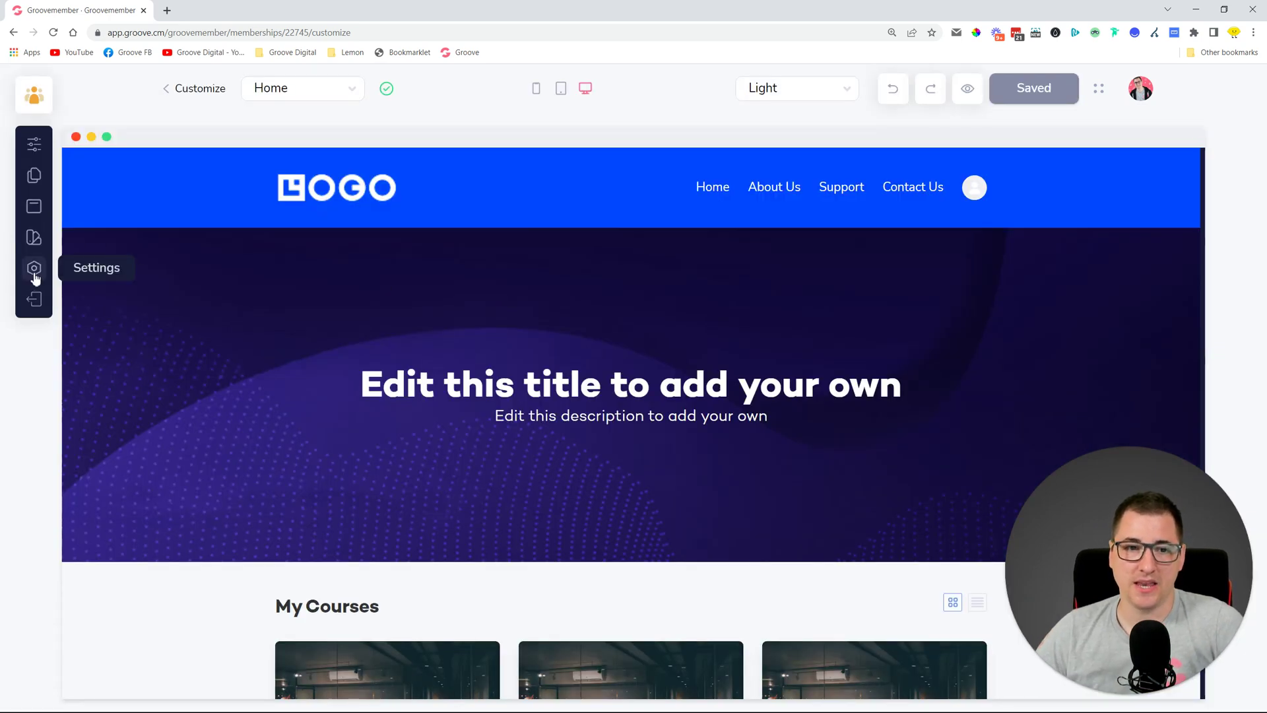
left_click(34, 271)
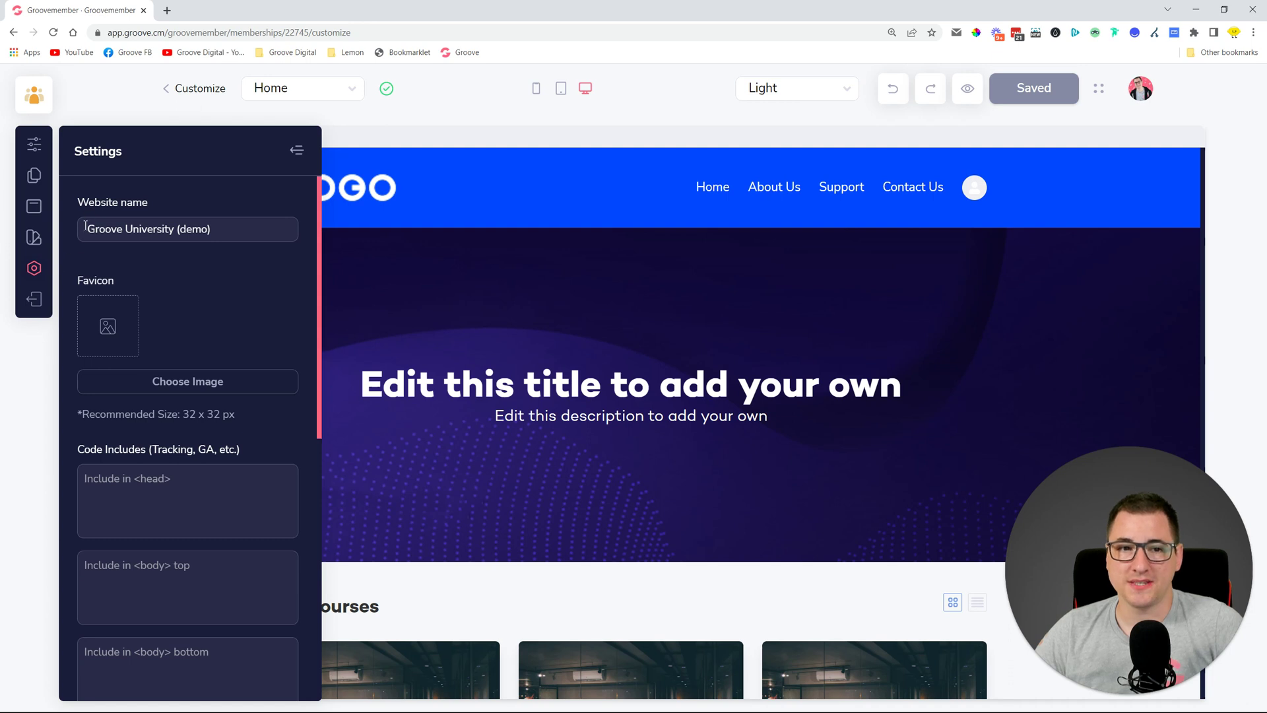
Step: Highlight the text in the Website name field, then deselect it
left_click_drag(86, 228, 289, 226)
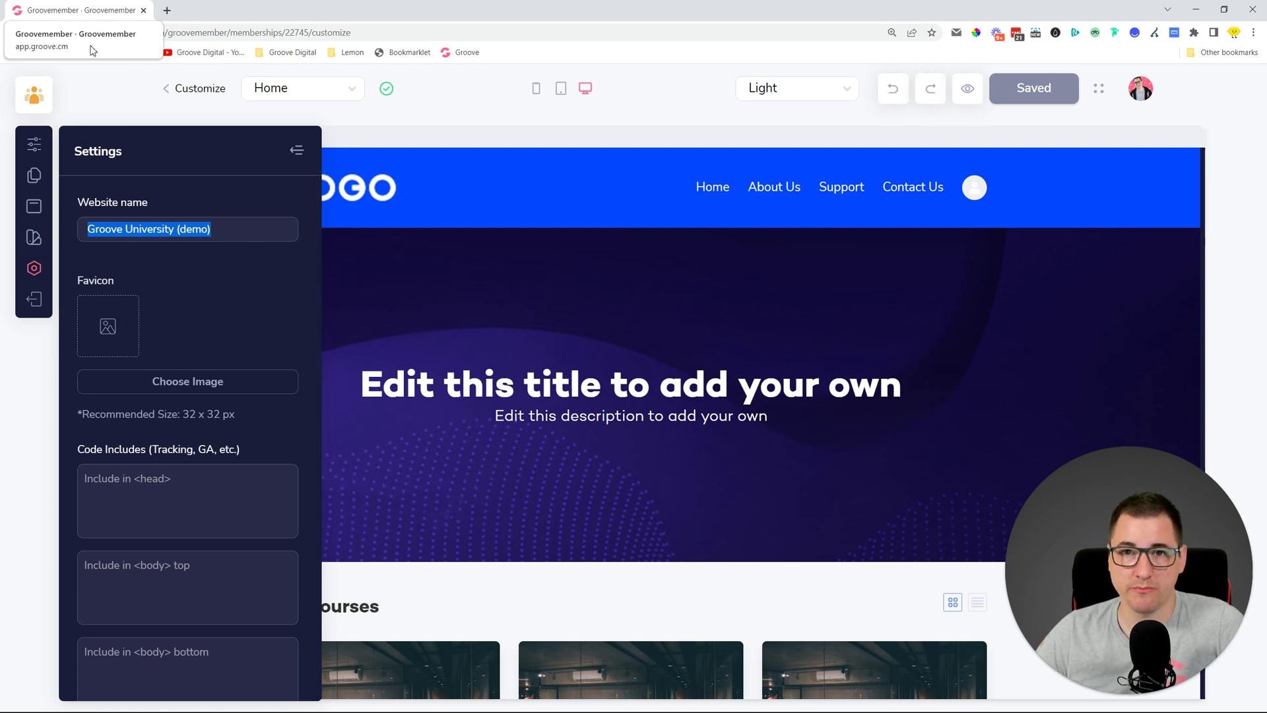
left_click(247, 267)
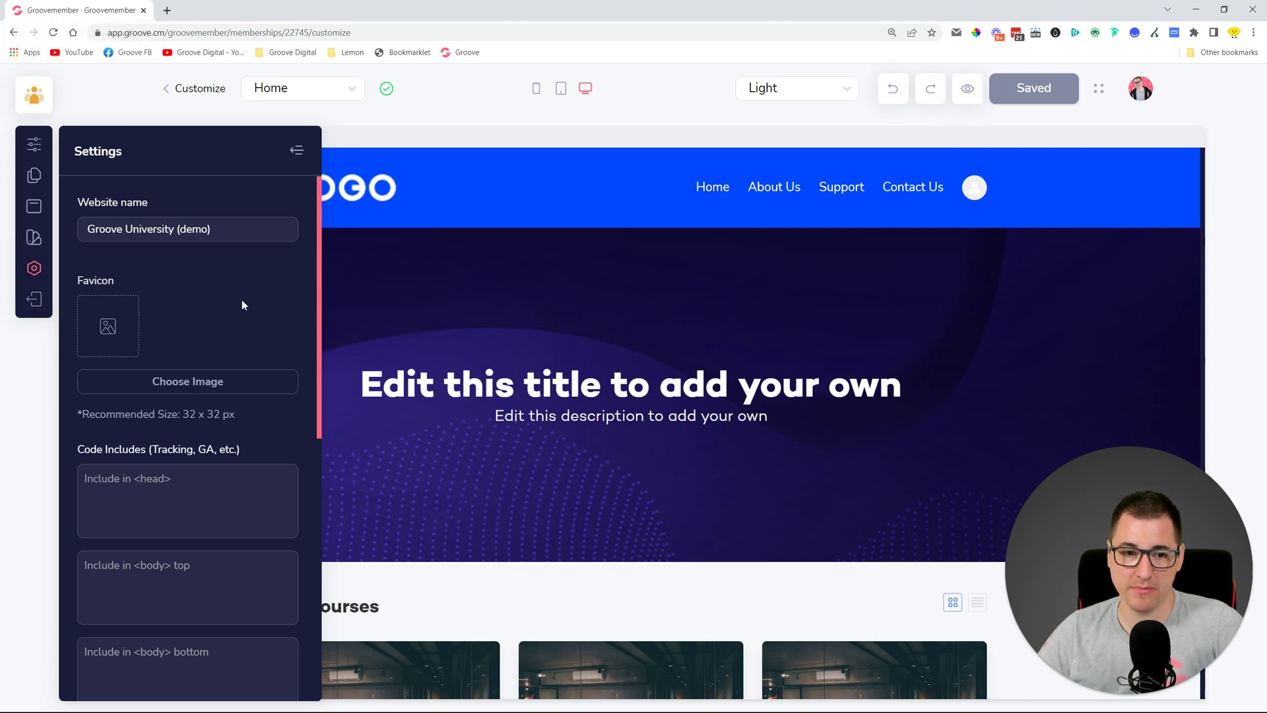
Step: Scroll Settings down to the empty Open Graph (Social Share) fields, then open a new browser tab
scroll(232, 325, "down", 3)
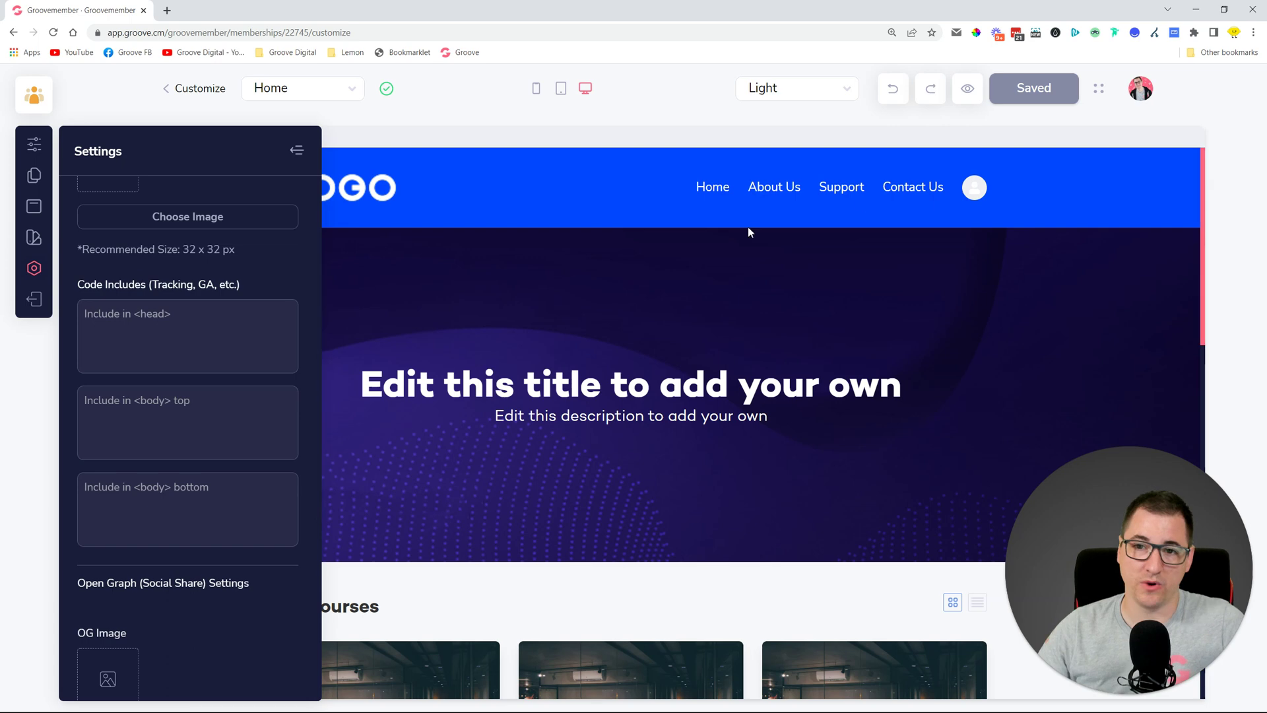
scroll(589, 408, "down", 7)
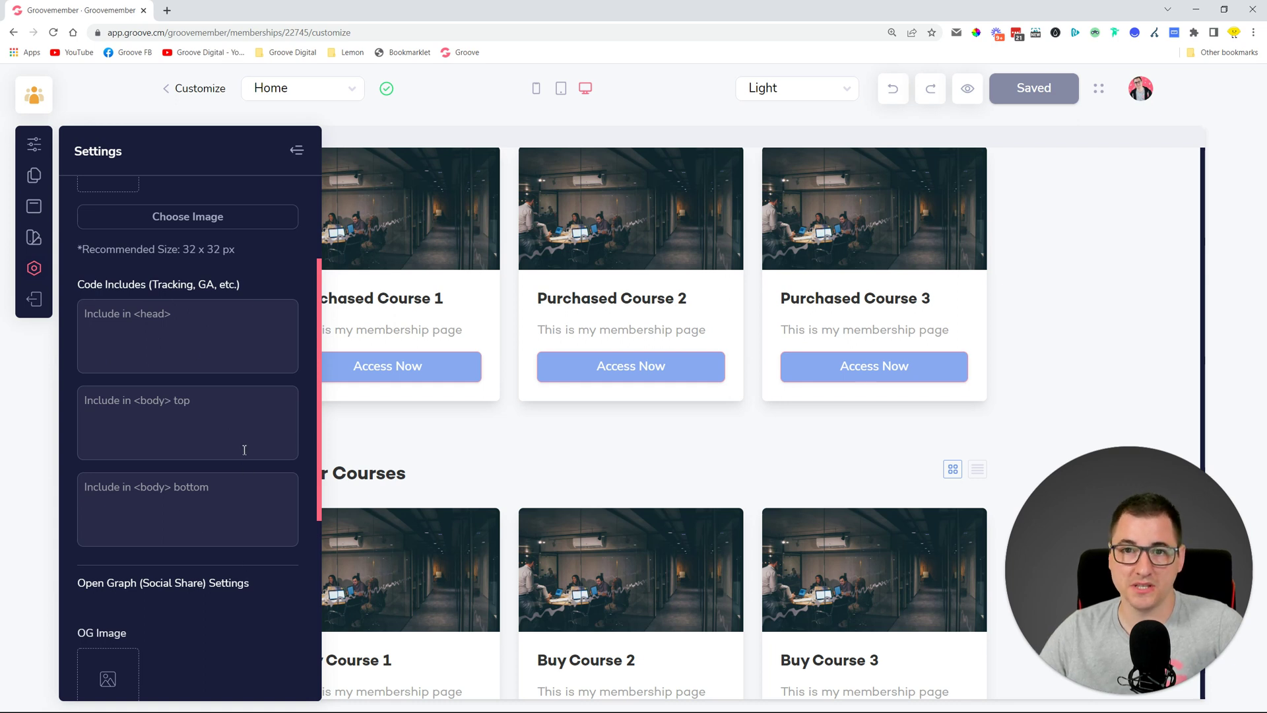
scroll(244, 449, "down", 3)
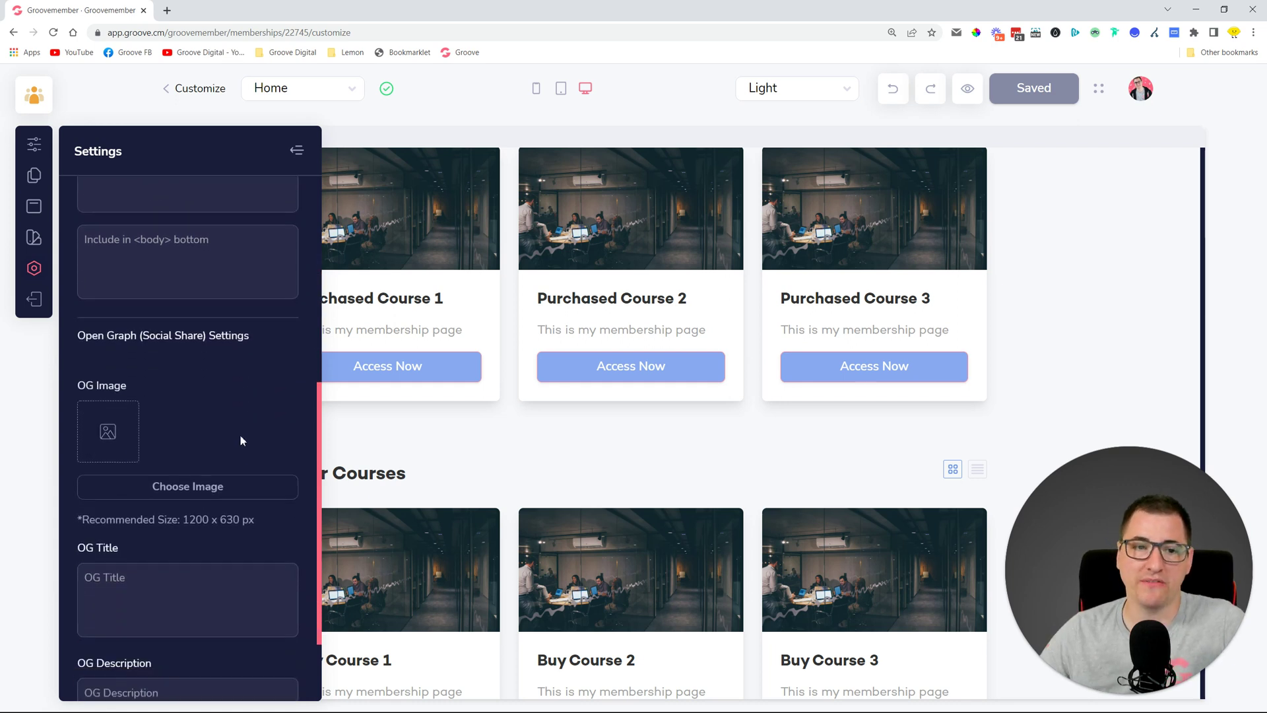
scroll(218, 566, "down", 3)
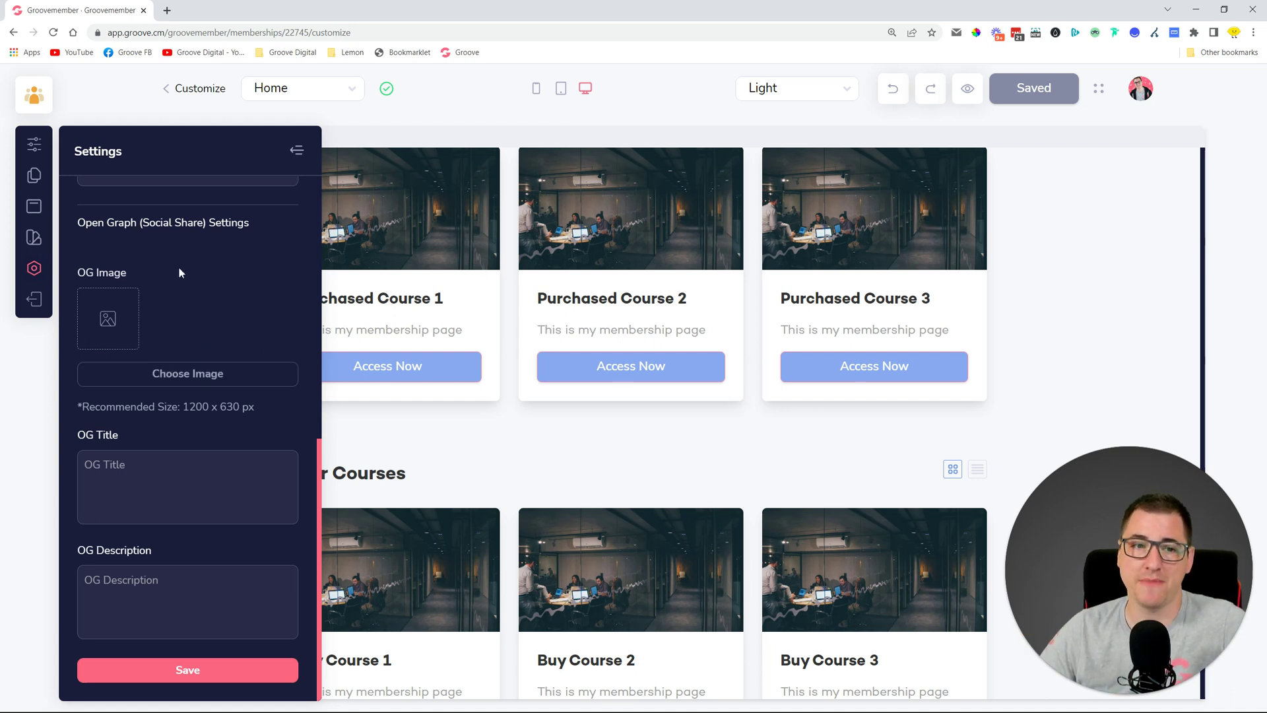
left_click(167, 10)
left_click(129, 53)
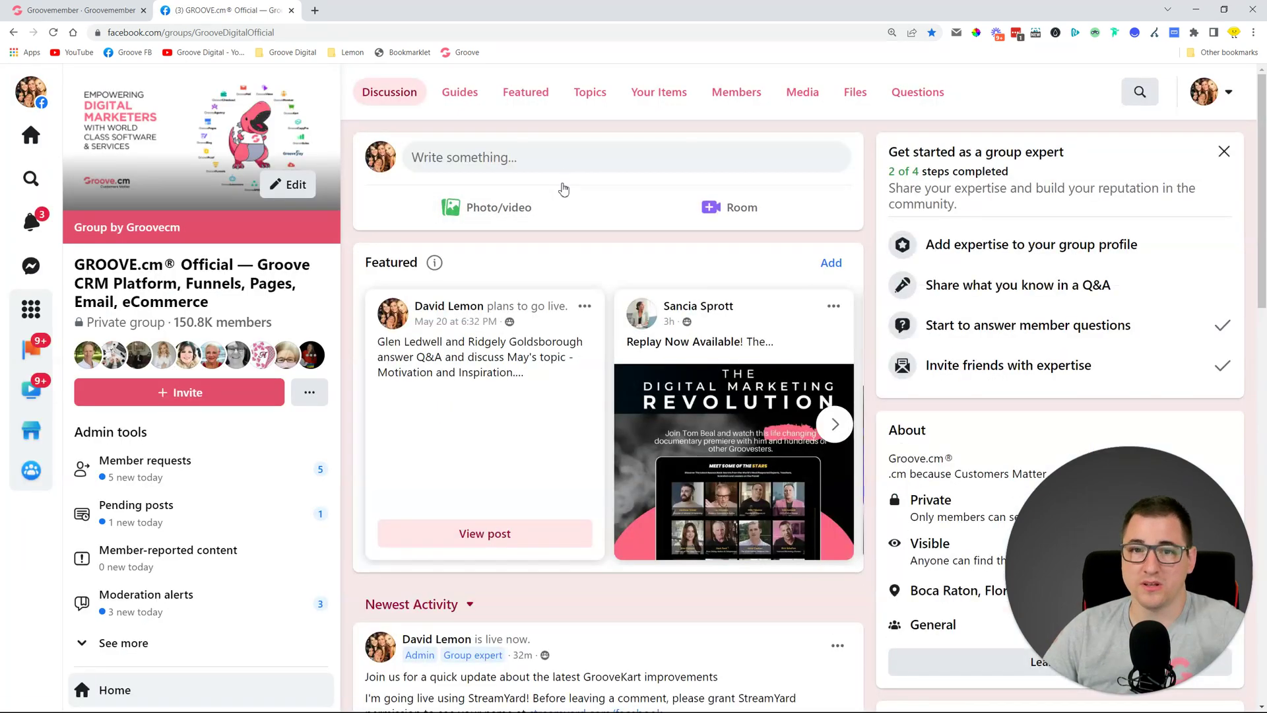
left_click(569, 159)
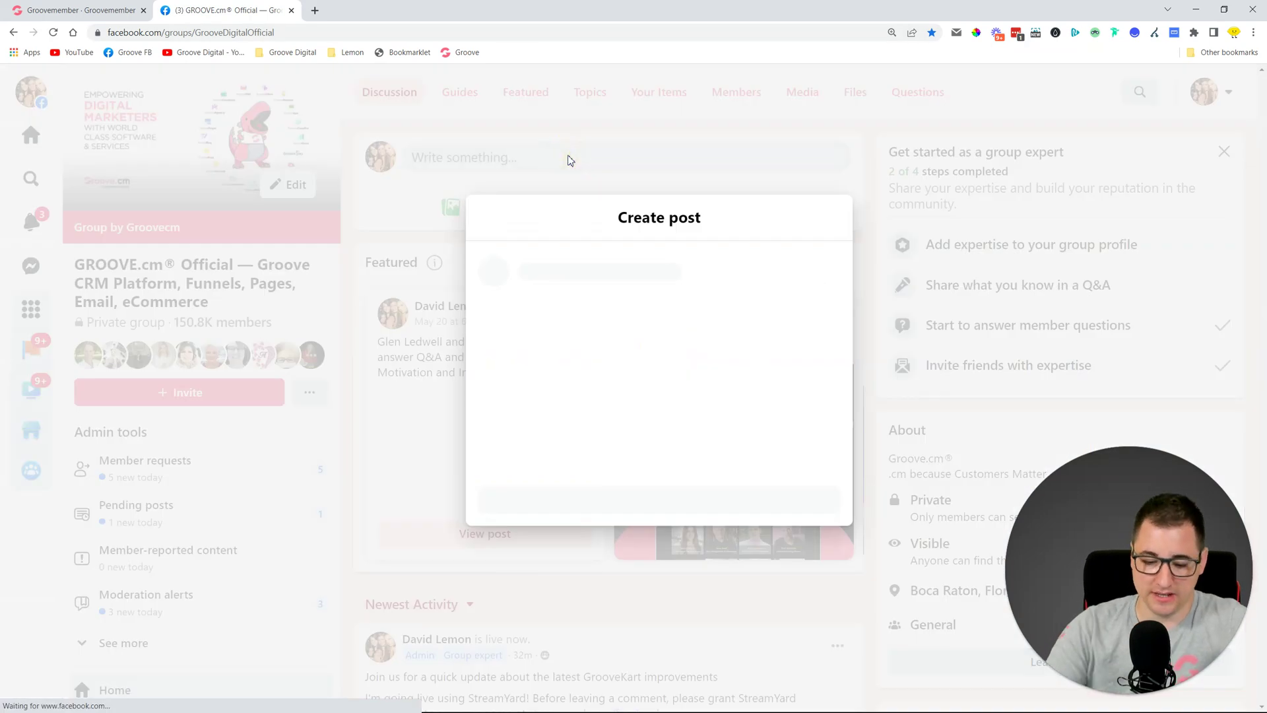
type("https")
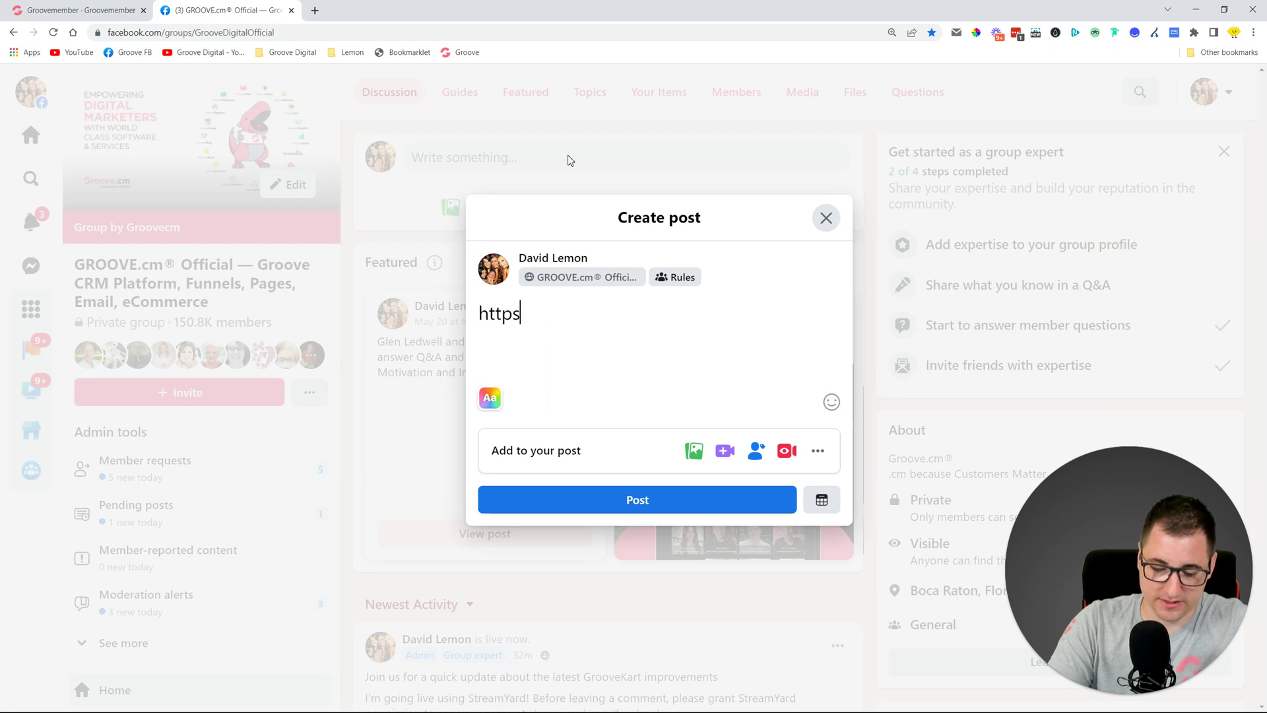
type("://groove.cm")
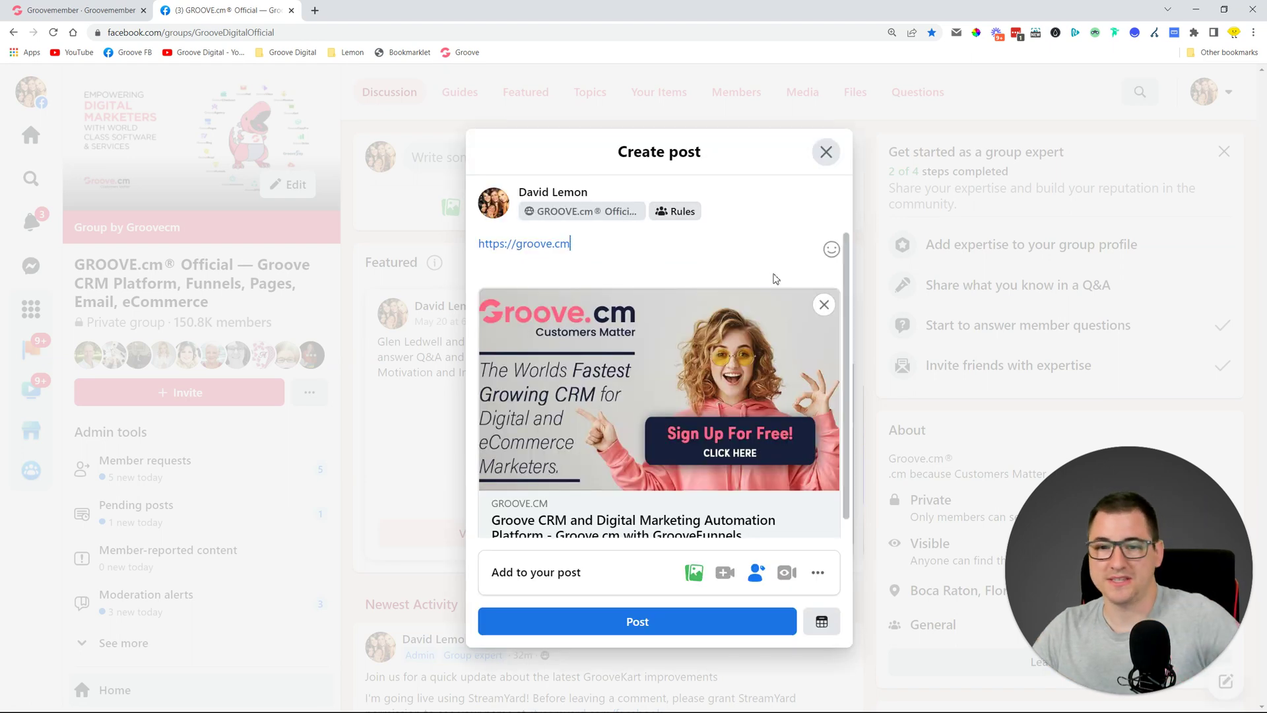
scroll(766, 281, "down", 1)
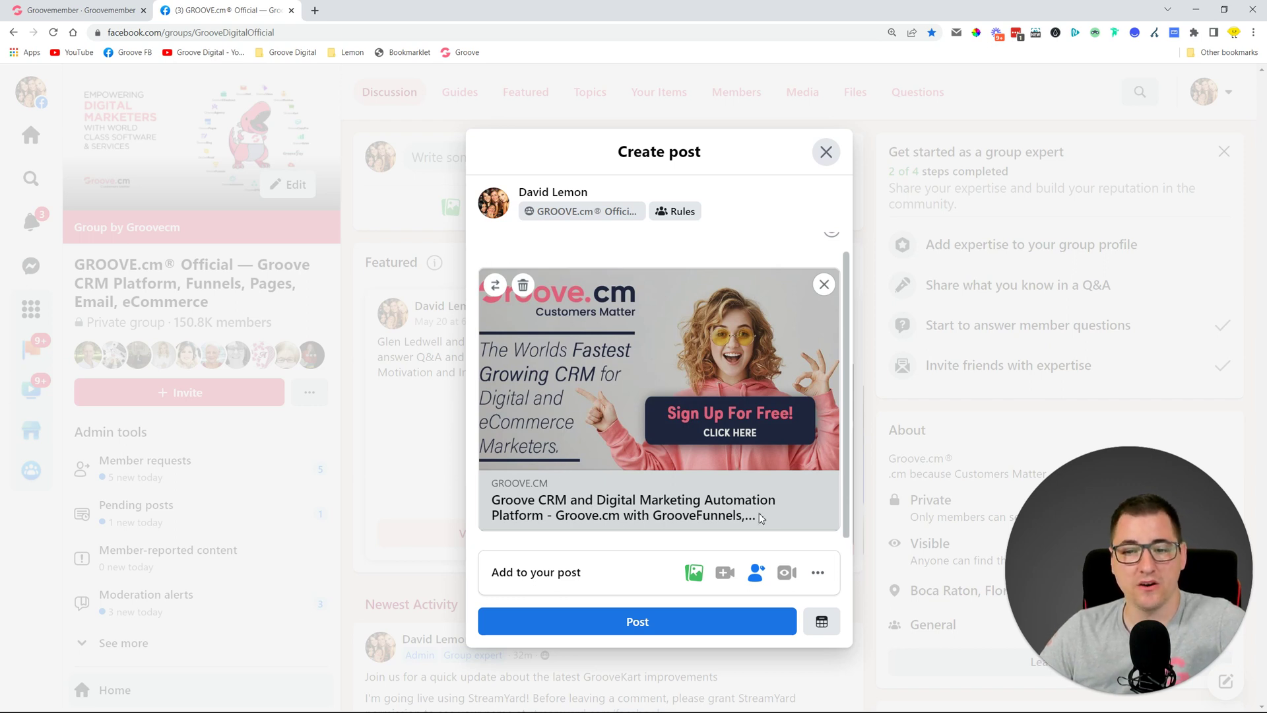
left_click(79, 10)
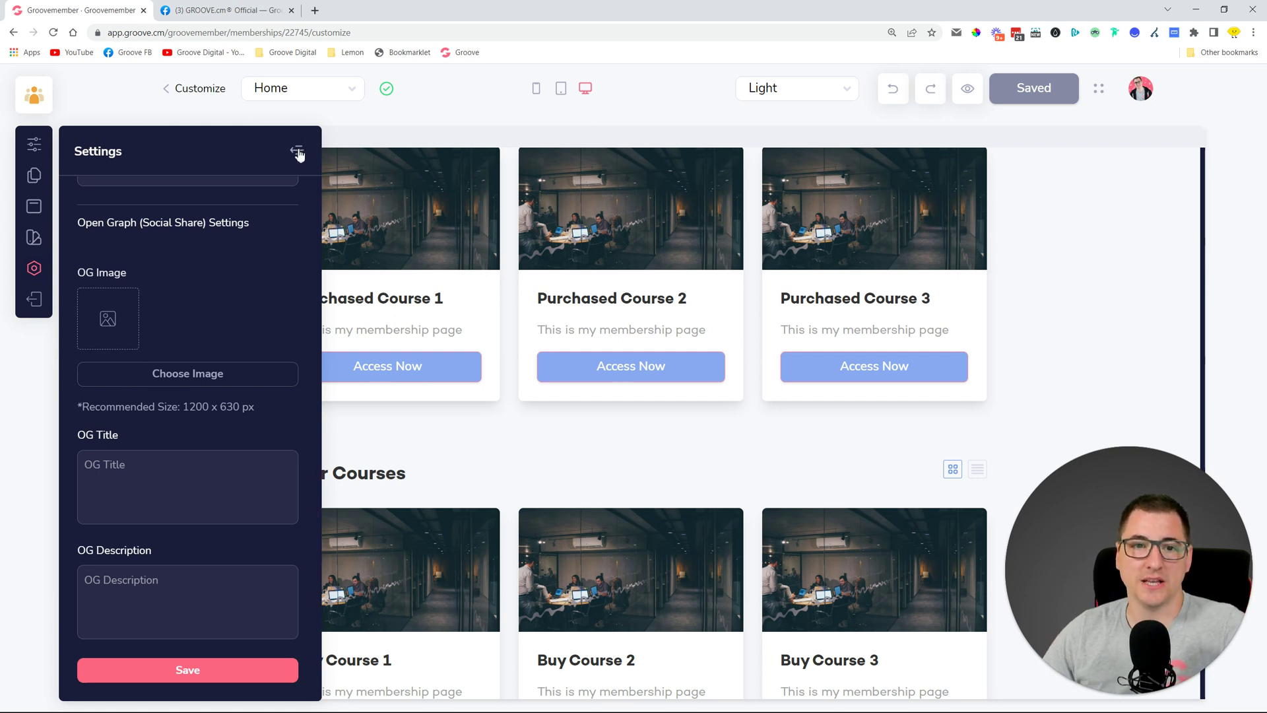
Step: Collapse the site settings, show the pages list, and open the Home page's options
scroll(207, 345, "up", 5)
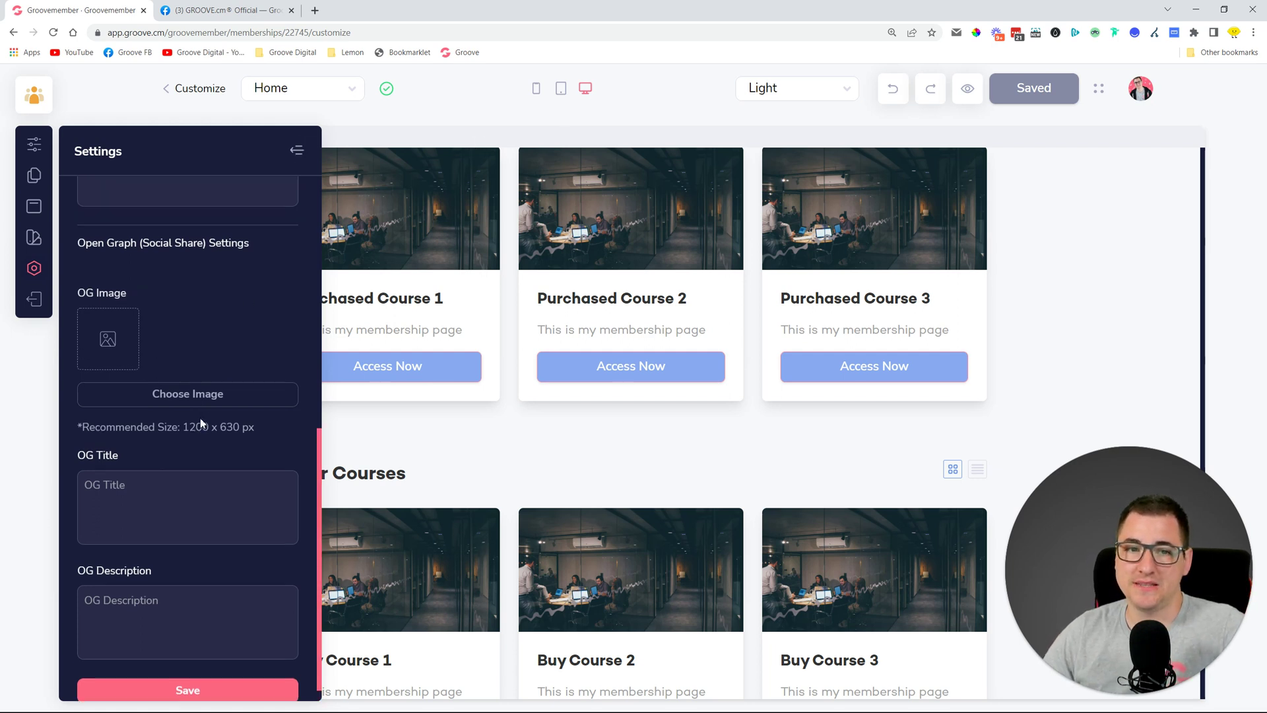
left_click(304, 155)
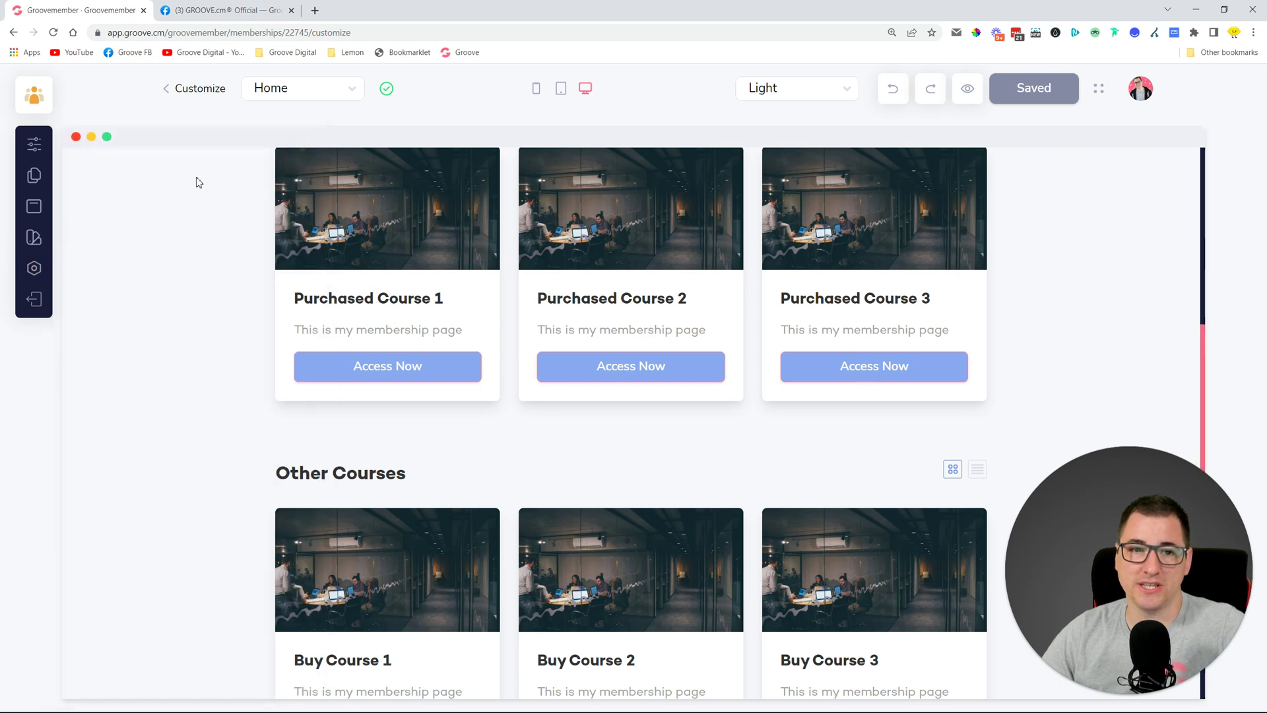
left_click(37, 177)
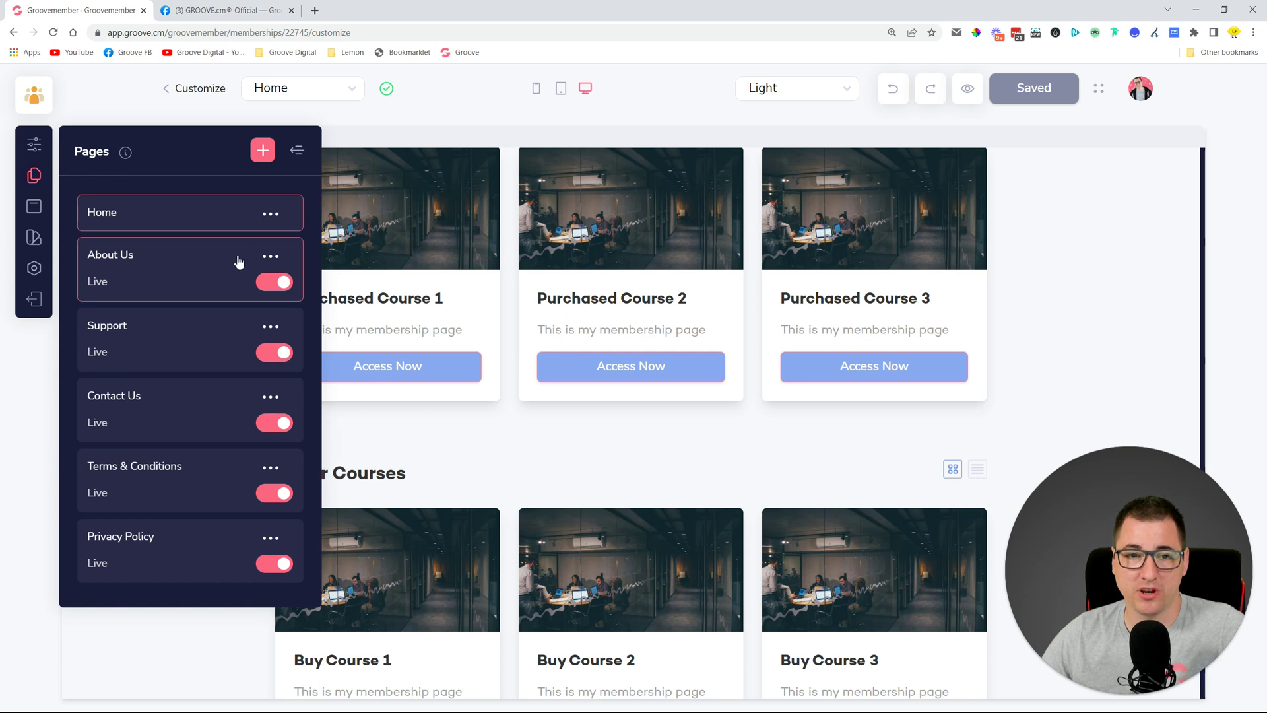
left_click(271, 214)
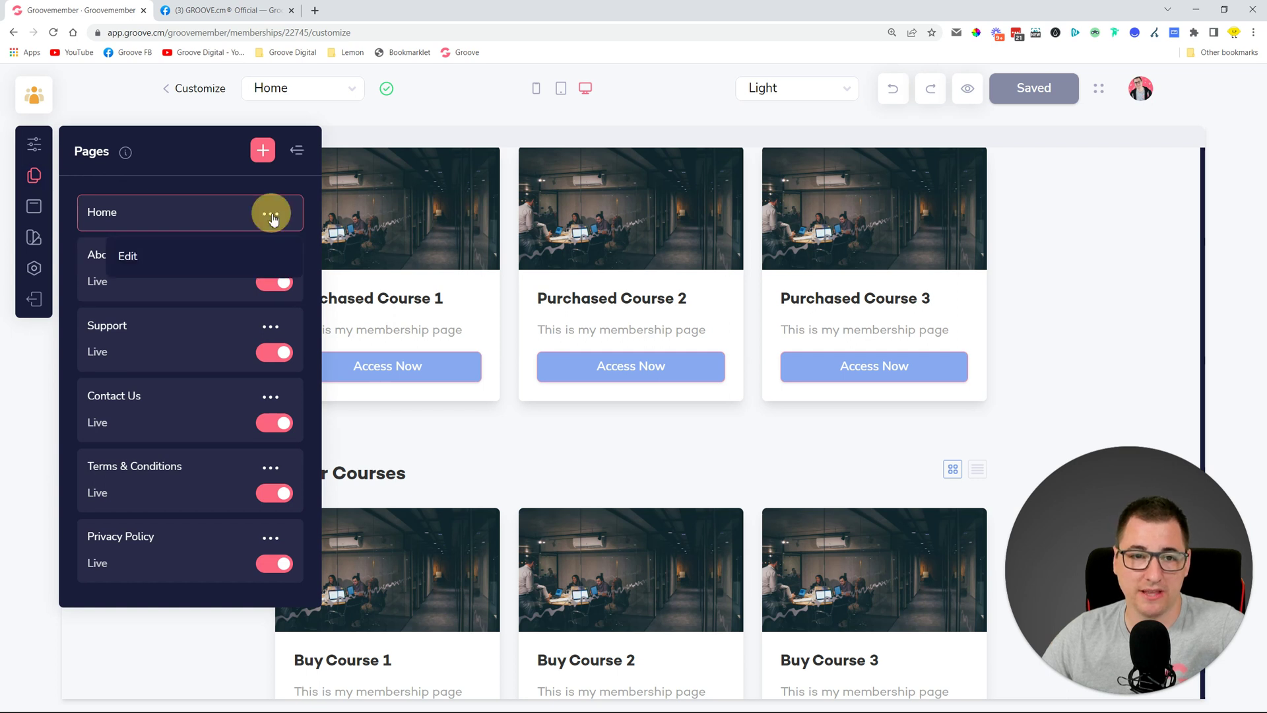
Step: Open the Home page's details and check its title, meta keywords and meta description fields
left_click(151, 256)
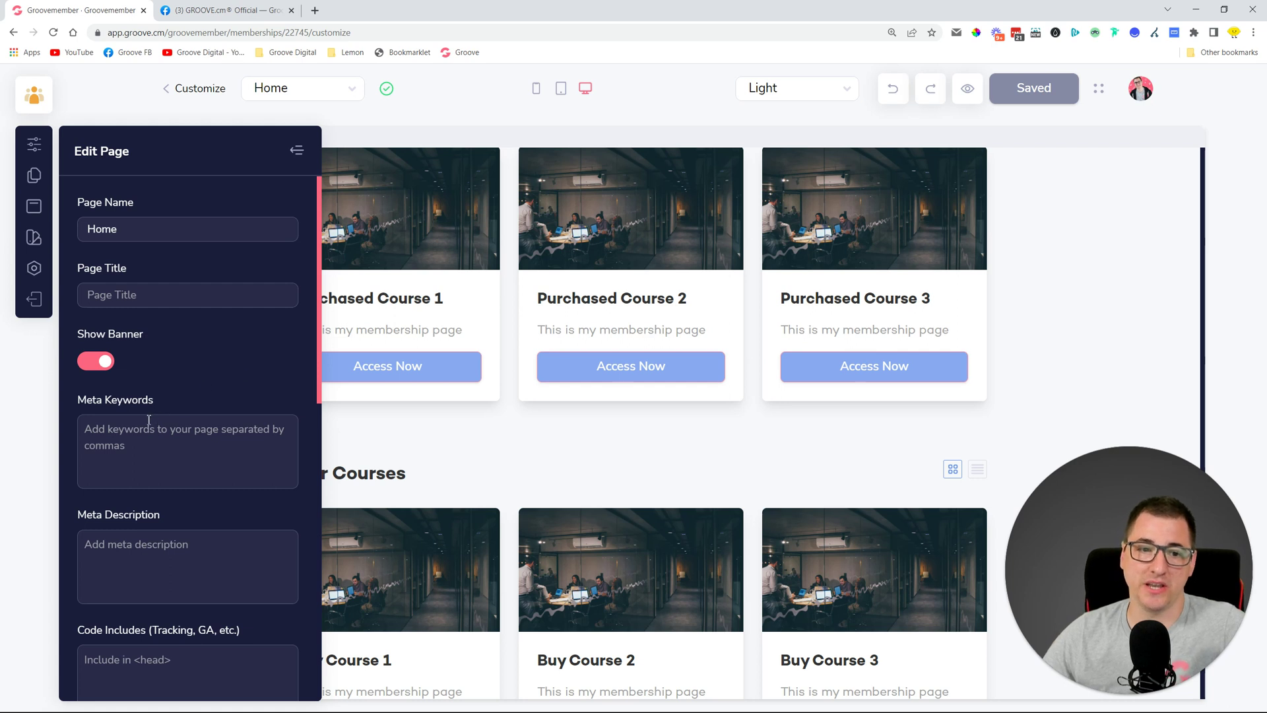
scroll(119, 447, "down", 2)
scroll(174, 486, "up", 2)
left_click(118, 302)
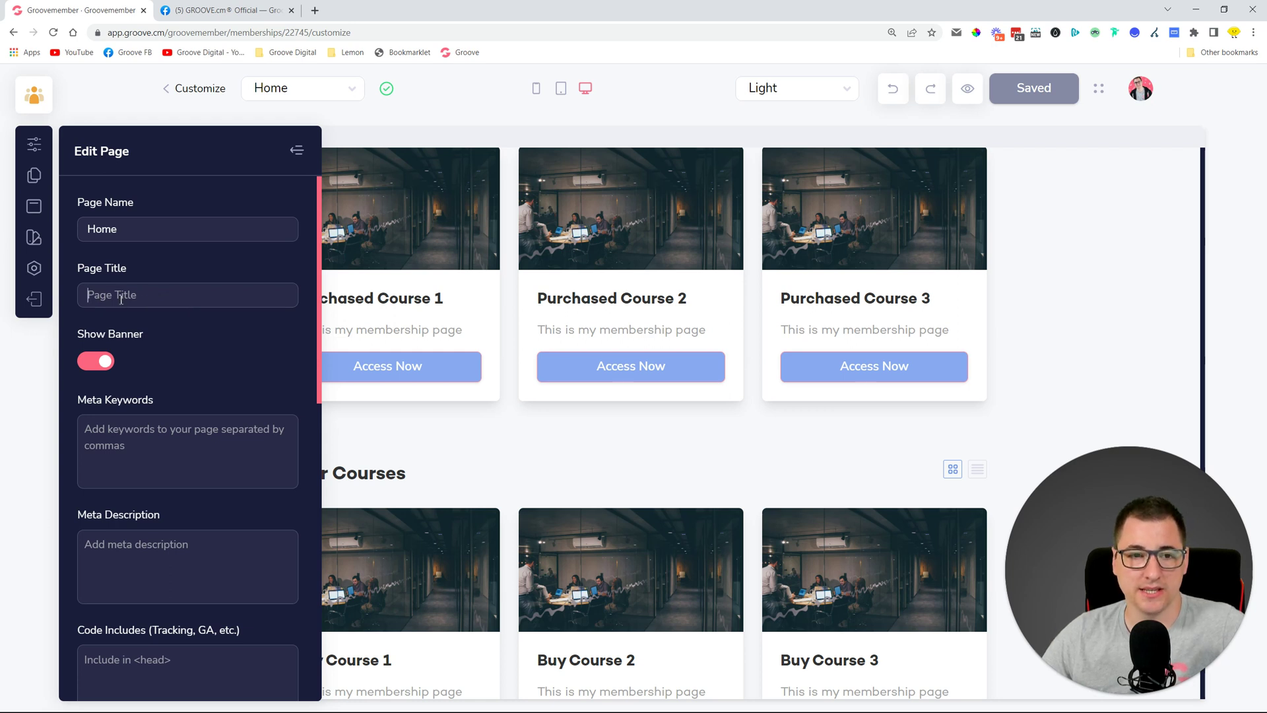
left_click(175, 461)
scroll(177, 465, "down", 3)
left_click(177, 470)
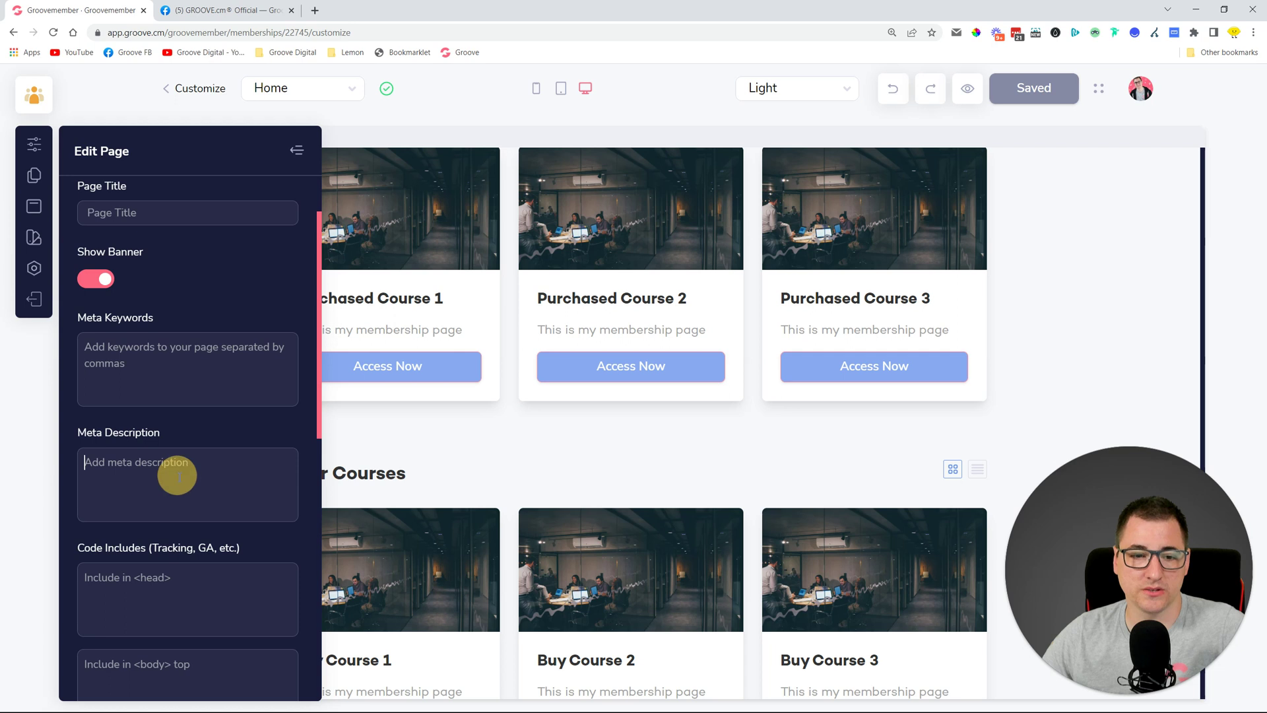
Step: Scroll through the Home page's empty Open Graph fields and go back to the pages list
scroll(187, 435, "down", 10)
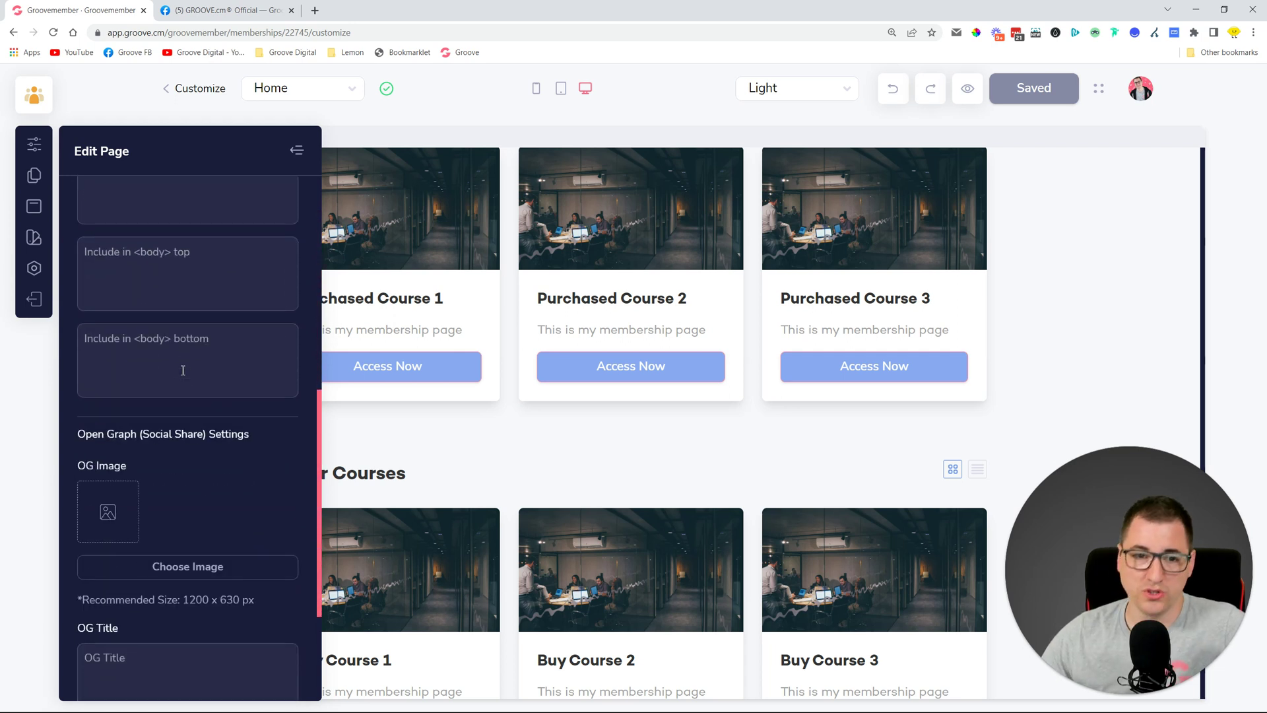
scroll(178, 363, "down", 4)
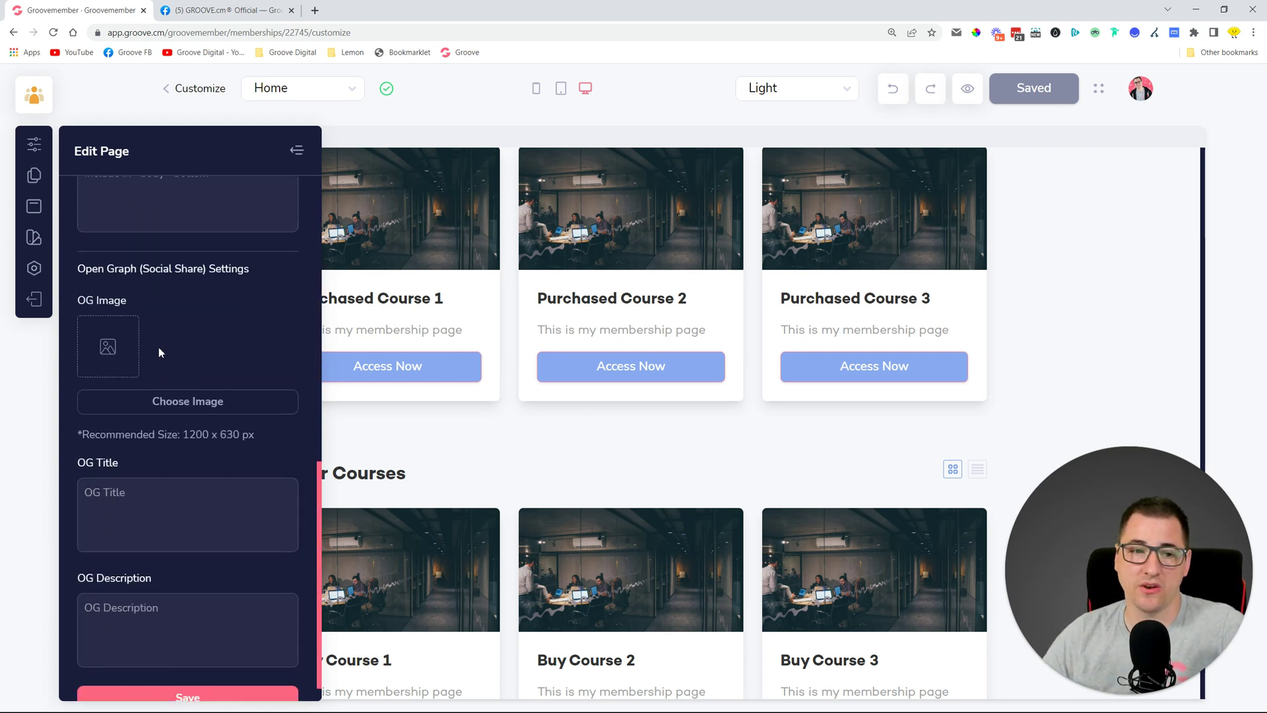
scroll(175, 455, "down", 1)
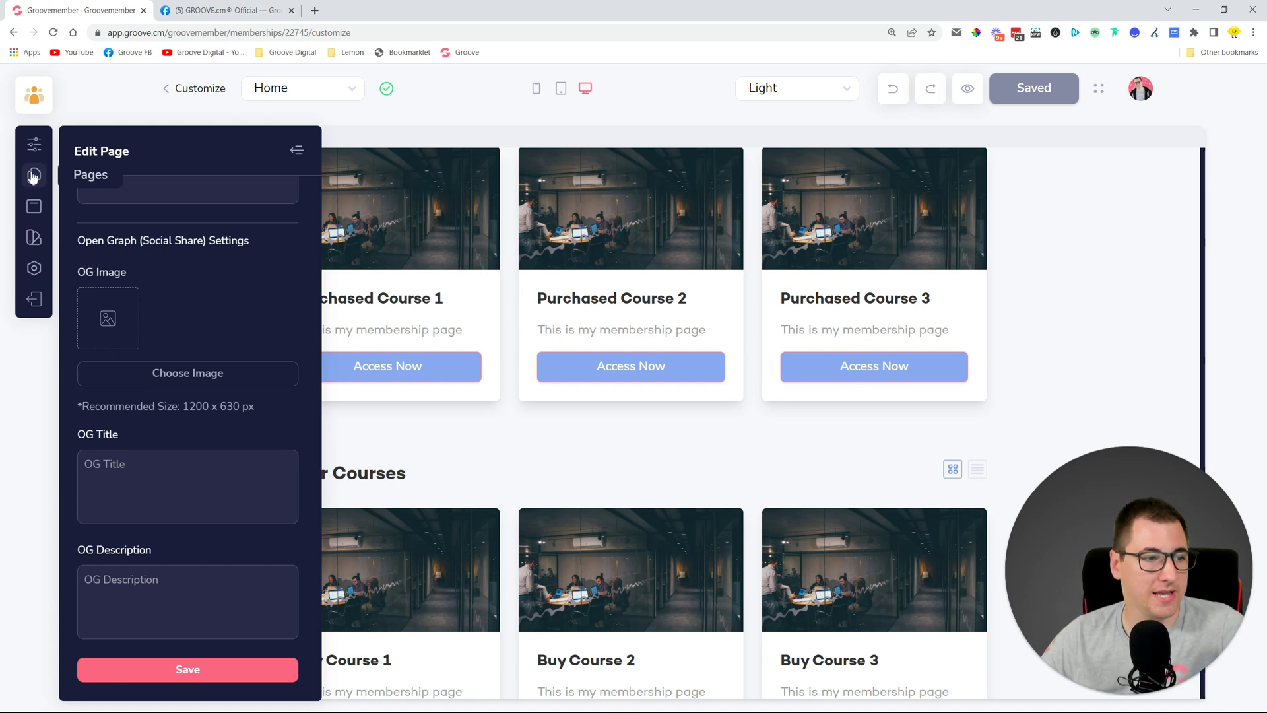
scroll(165, 158, "up", 5)
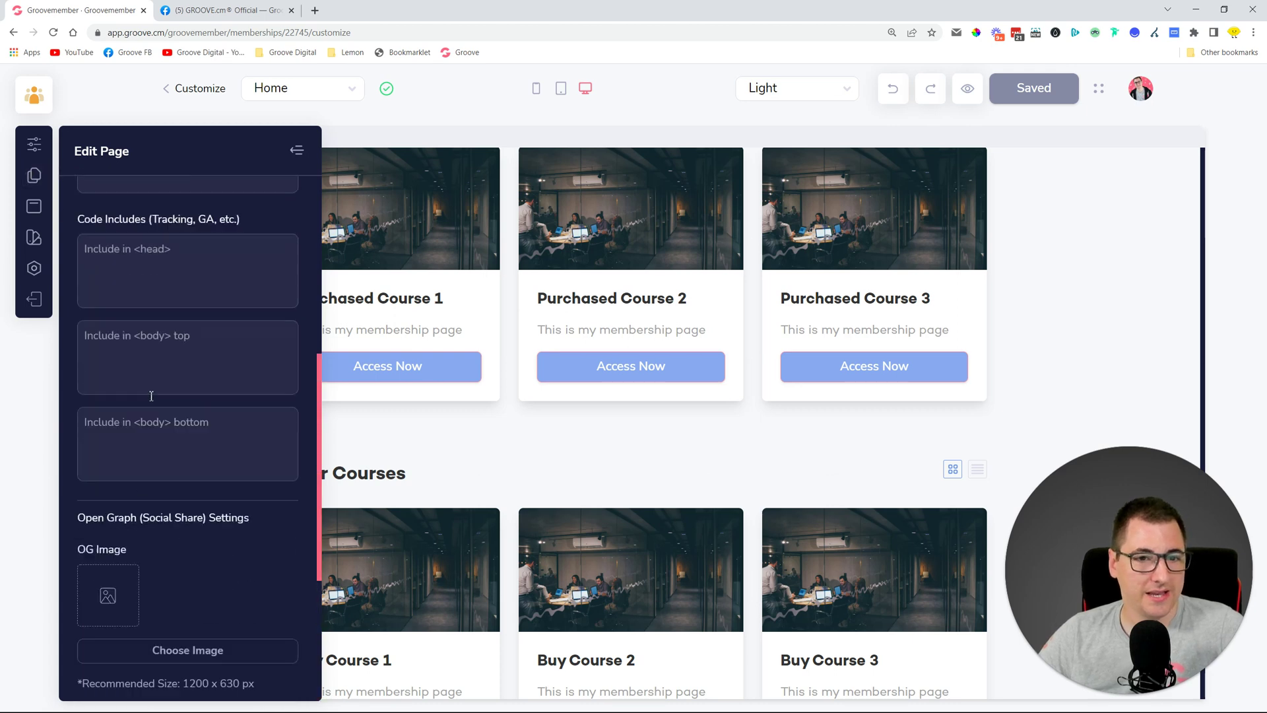
left_click(297, 151)
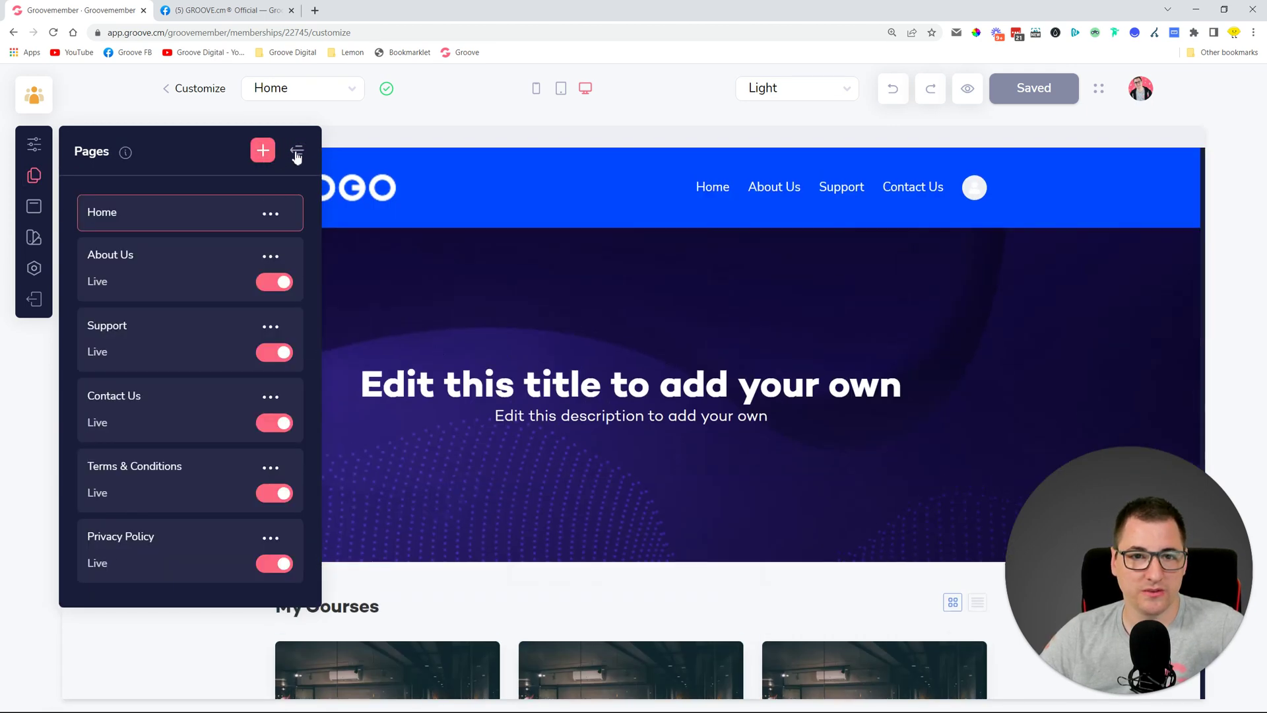
Step: Hide the pages list and scroll the Home page preview down to the footer and back
left_click(297, 151)
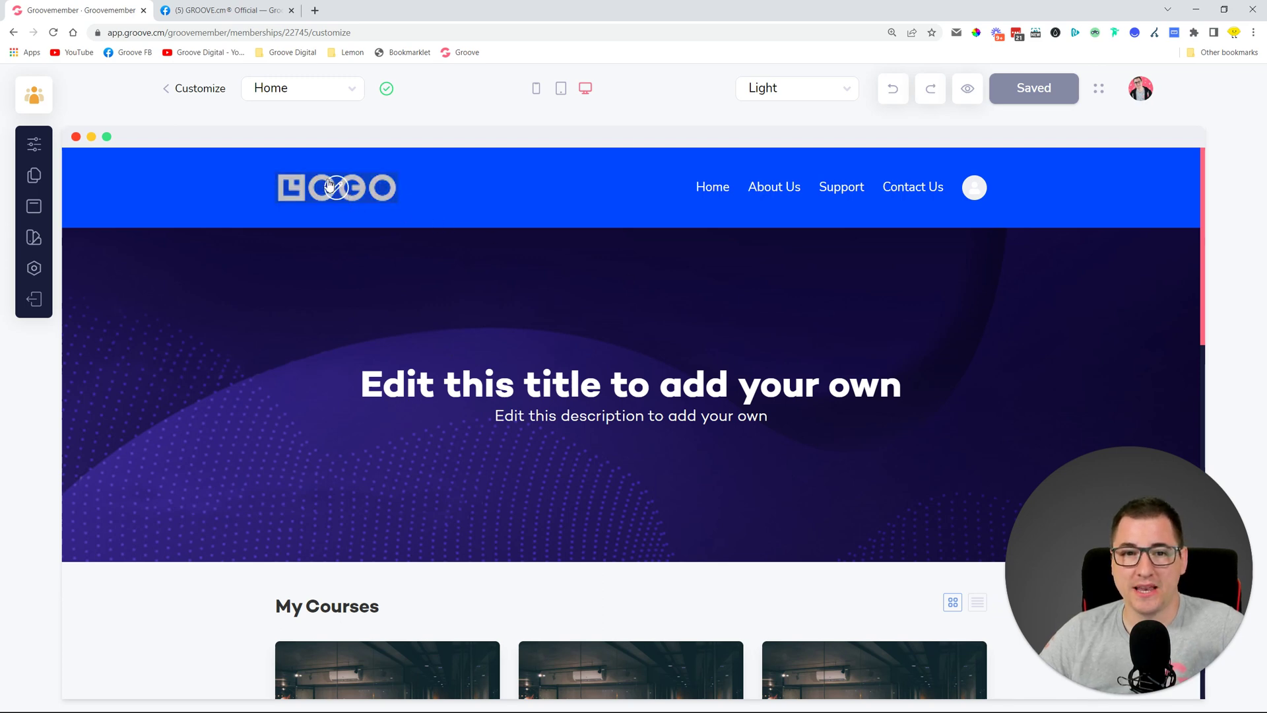
scroll(336, 192, "down", 10)
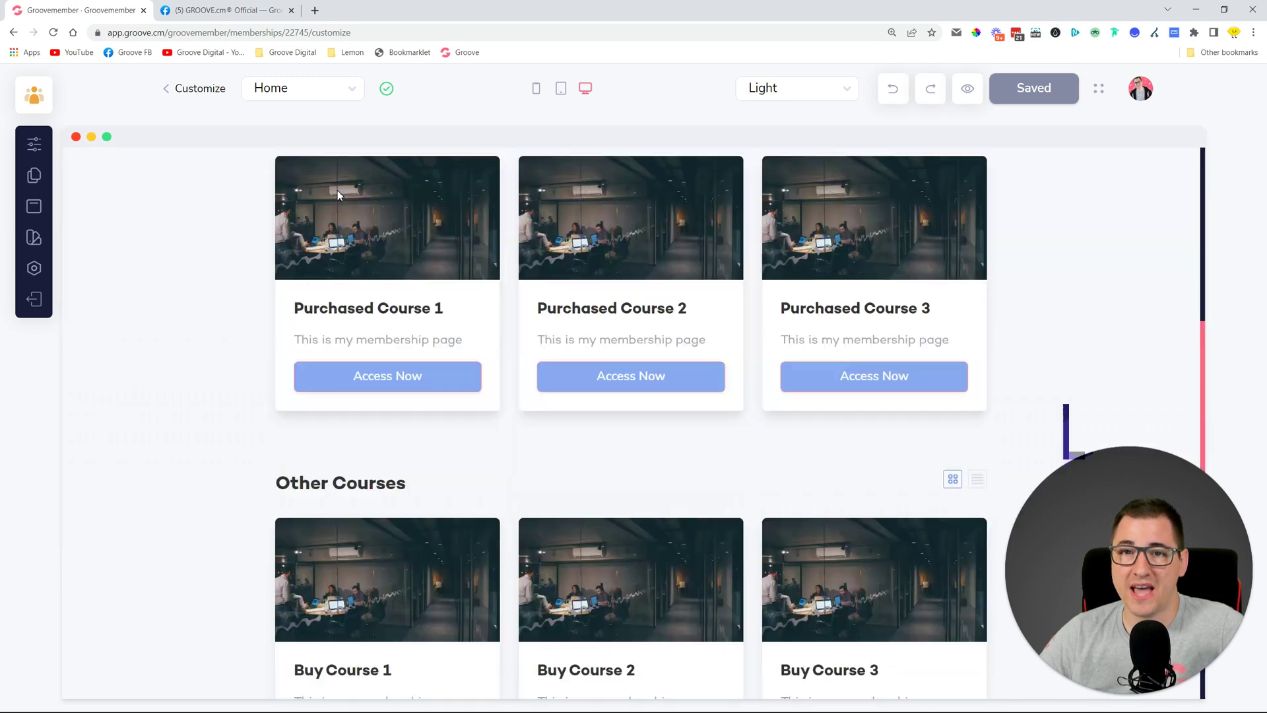
scroll(376, 596, "up", 10)
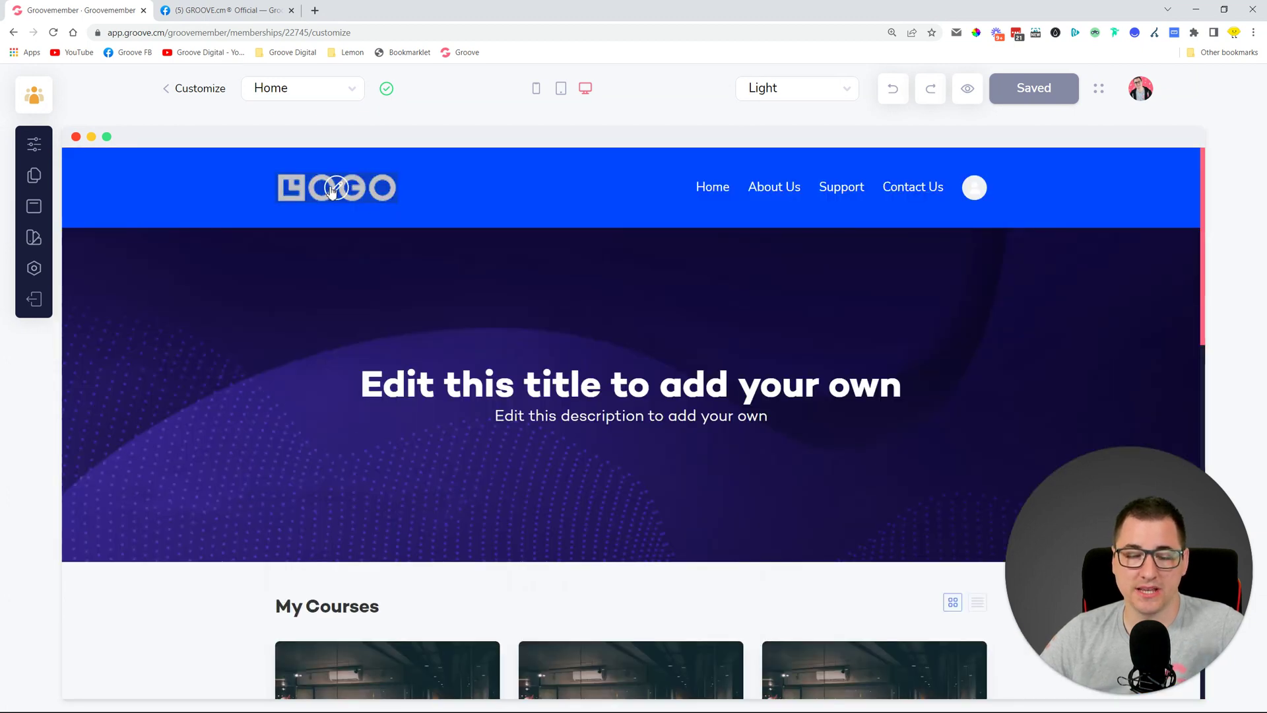
left_click(34, 206)
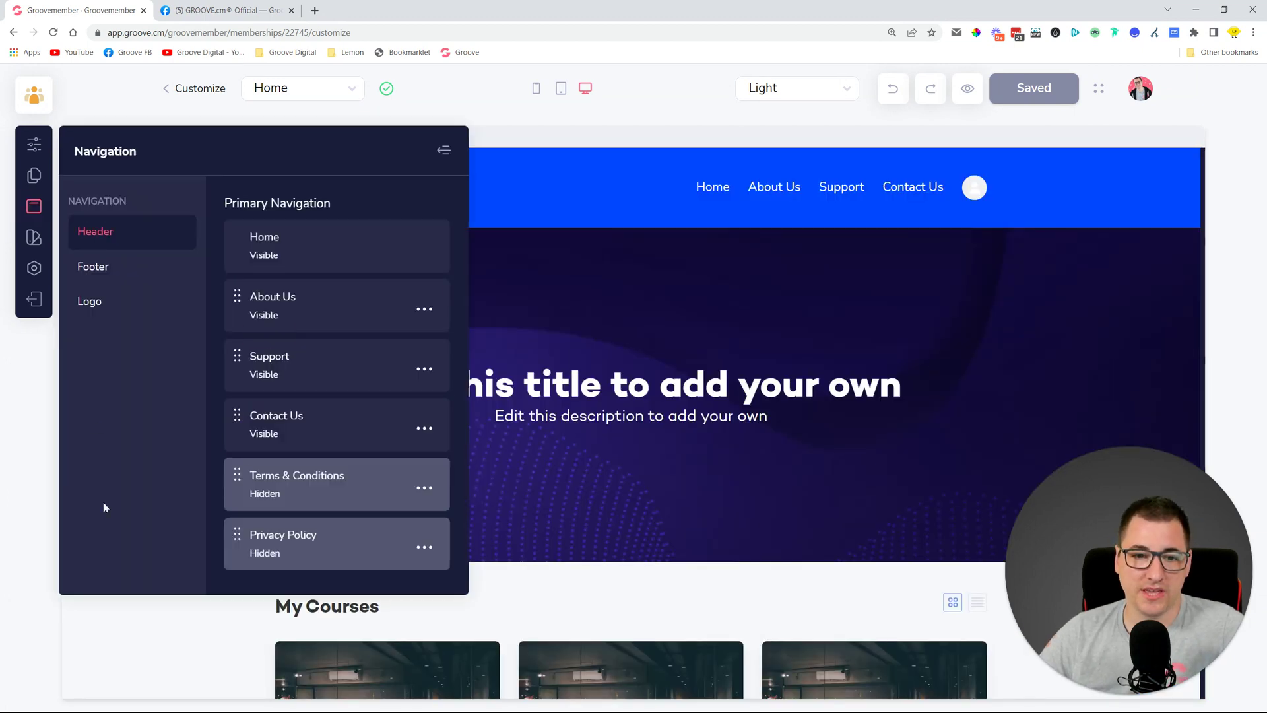
left_click(120, 265)
left_click(109, 303)
left_click(110, 270)
left_click(110, 302)
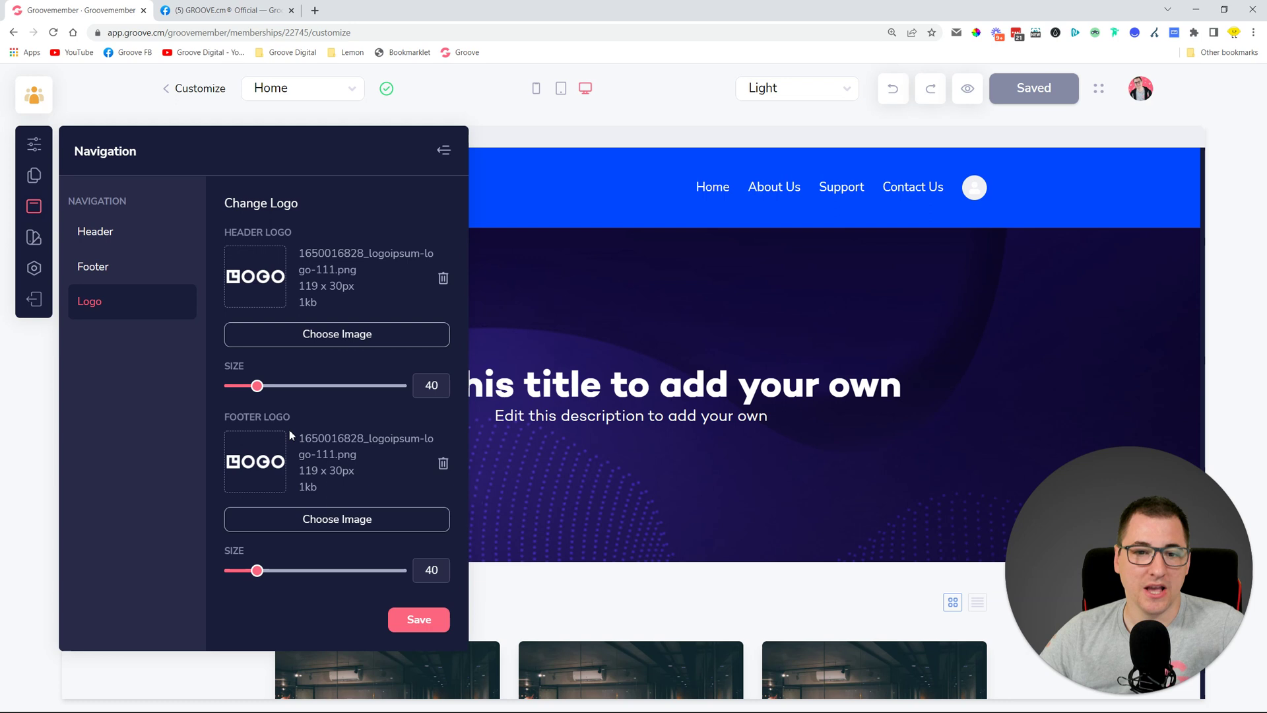
left_click(444, 150)
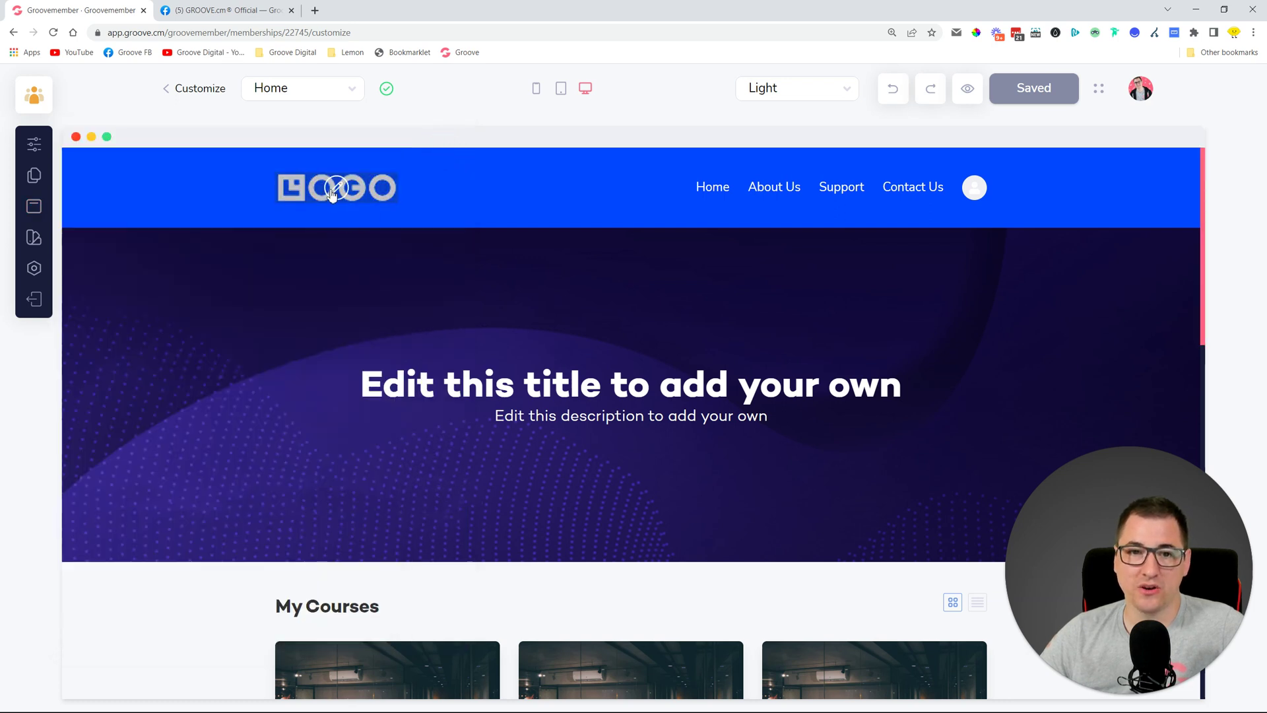
left_click(324, 187)
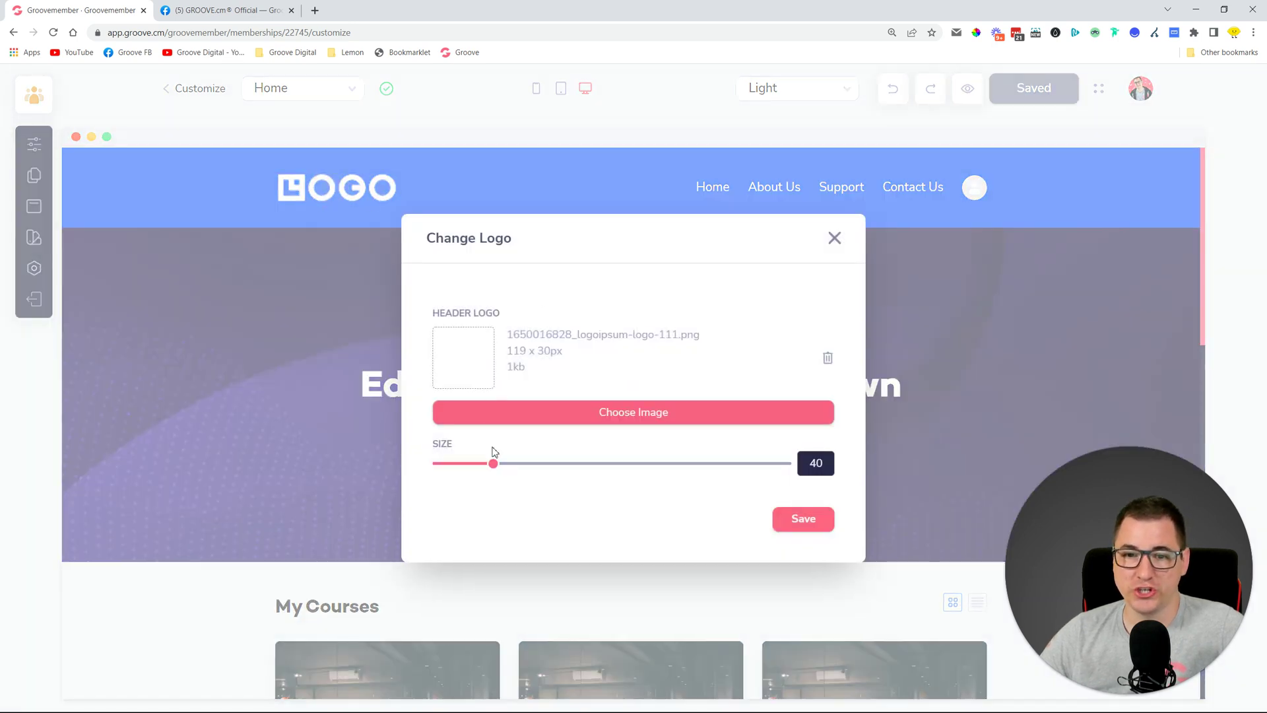
left_click(834, 238)
scroll(408, 296, "down", 15)
left_click(334, 656)
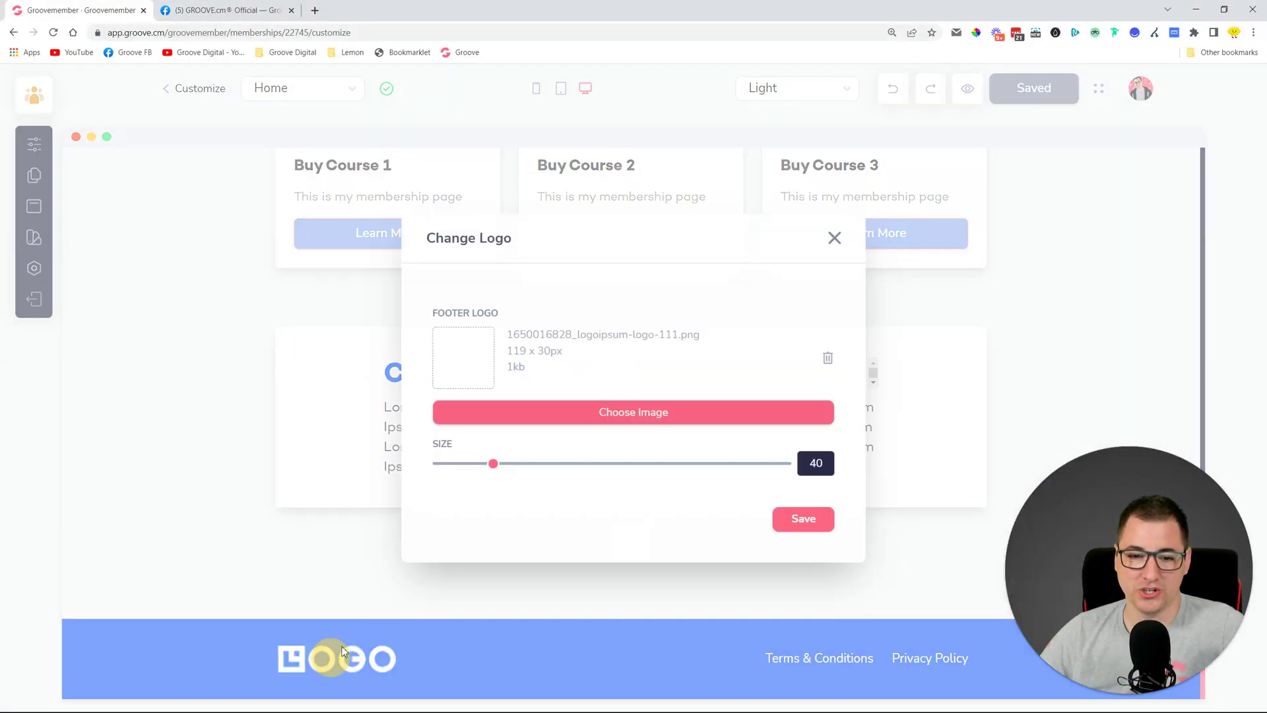
left_click(835, 238)
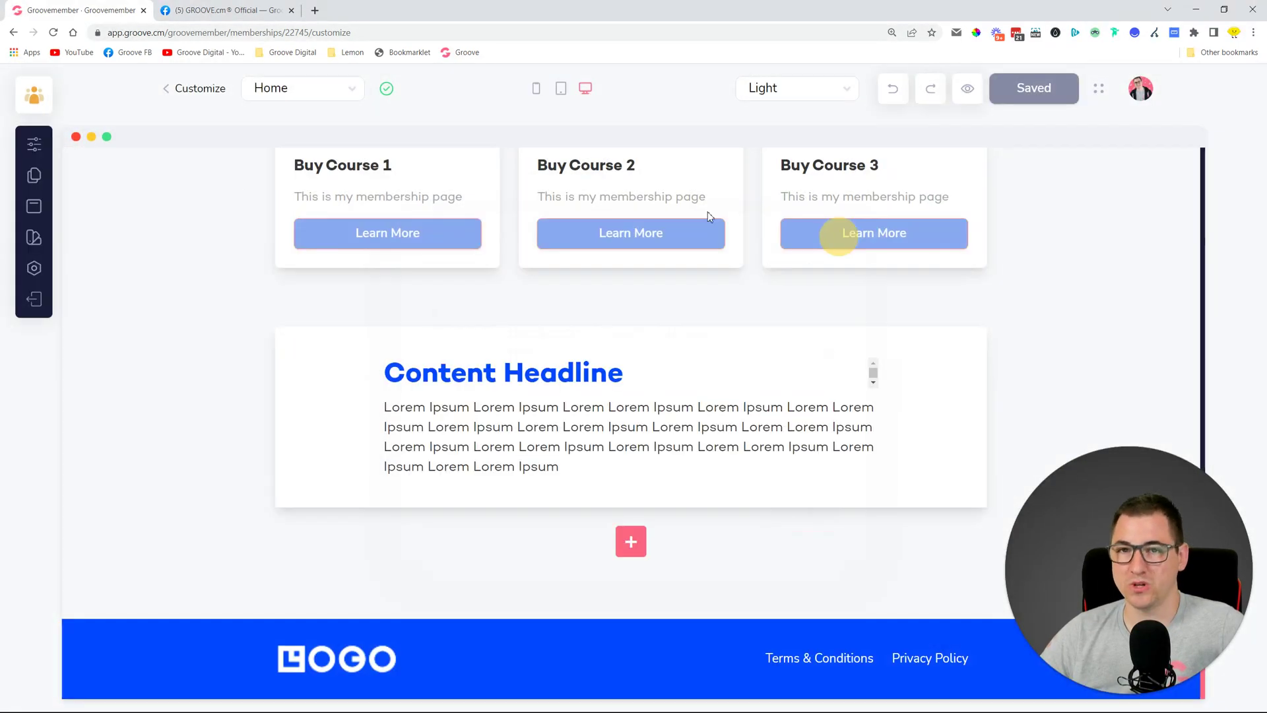
left_click(33, 206)
left_click(89, 299)
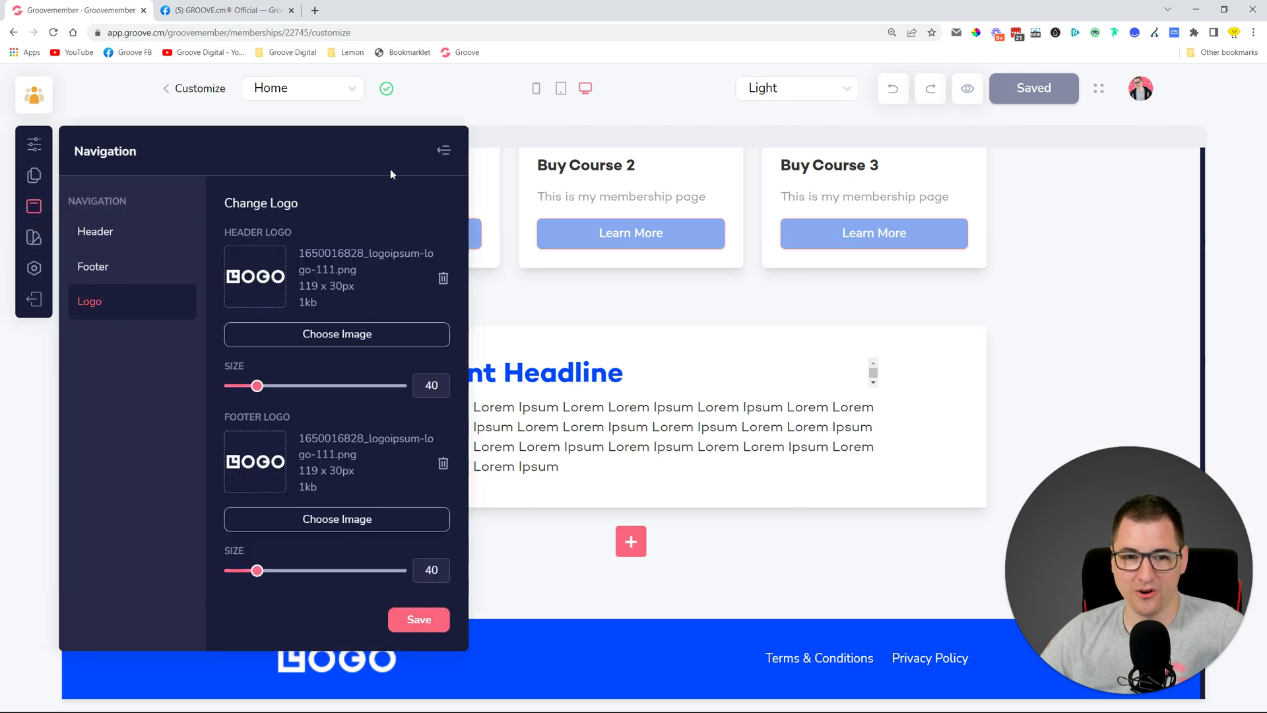
left_click(449, 158)
scroll(297, 410, "up", 10)
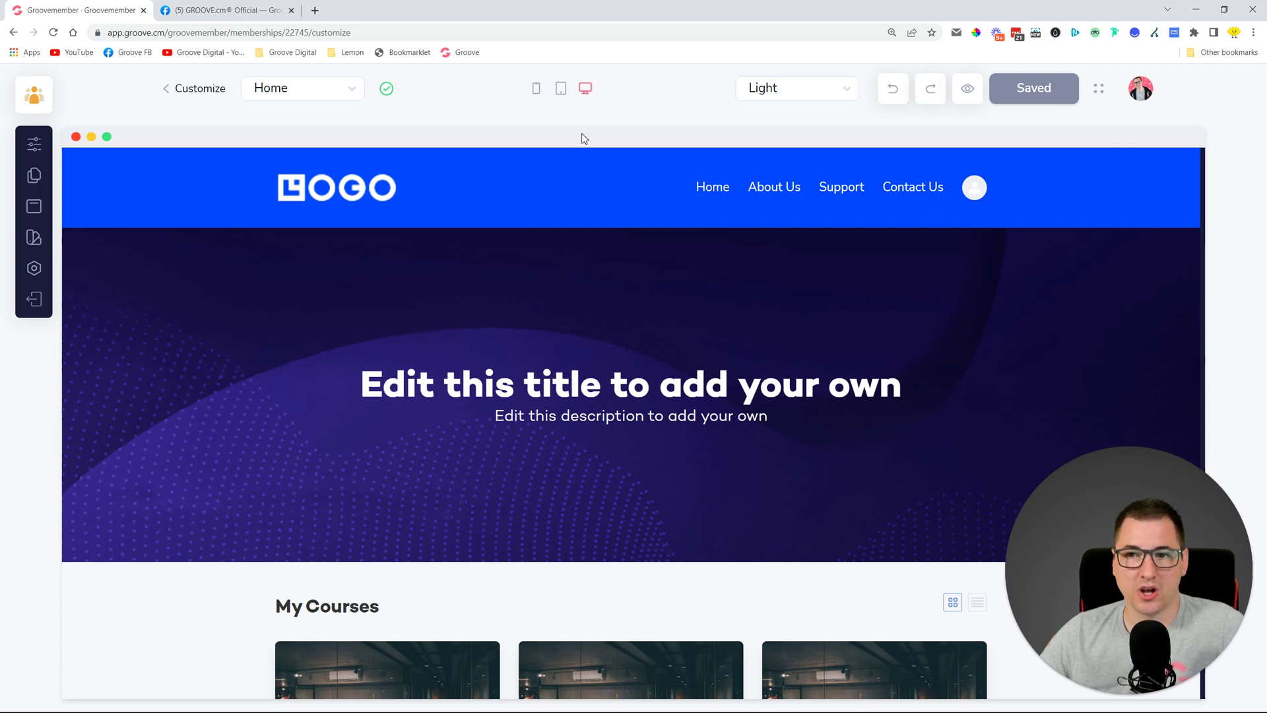
Step: Look at the Groove University (demo) course list, then go back to its membership dashboard
left_click(34, 145)
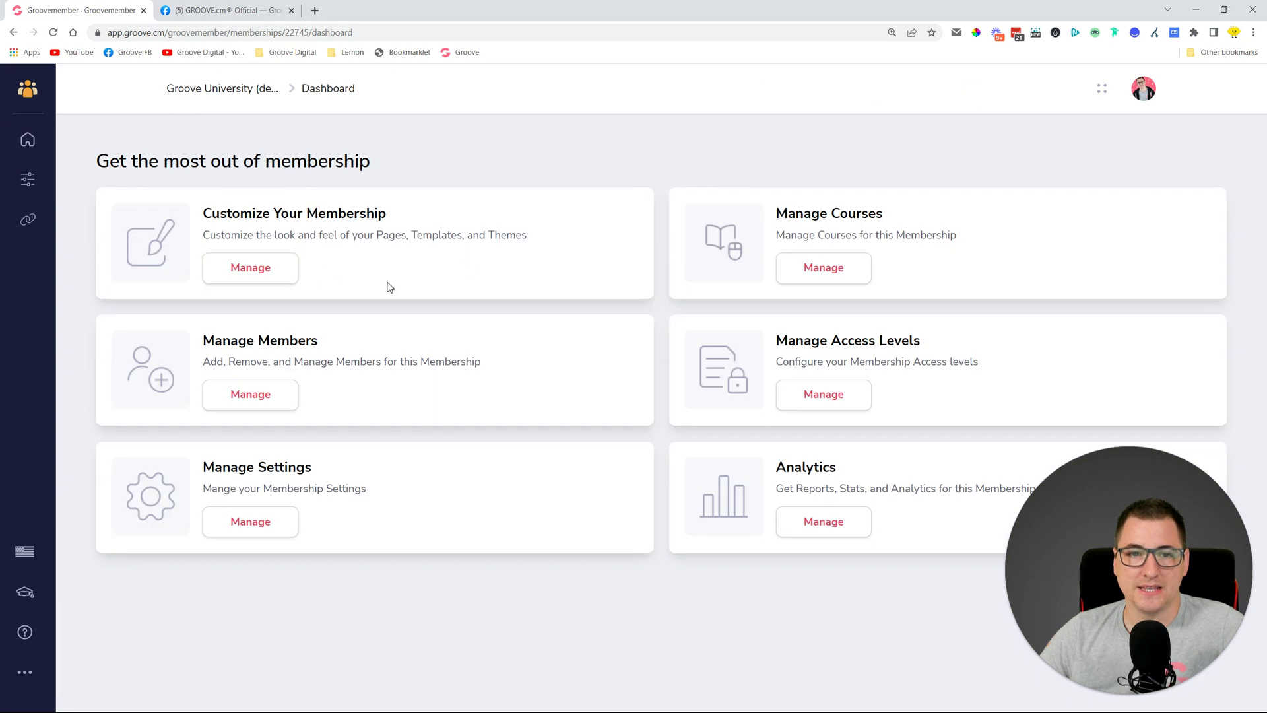
left_click(825, 267)
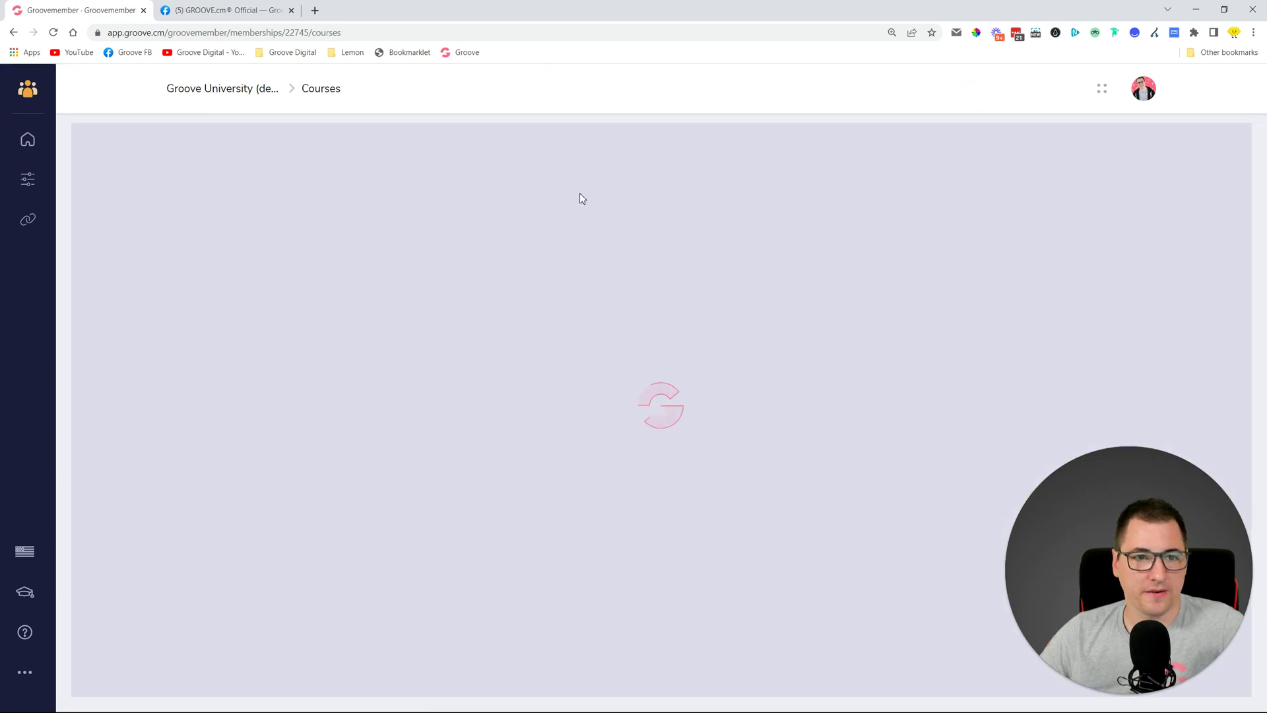
mouse_move(392, 233)
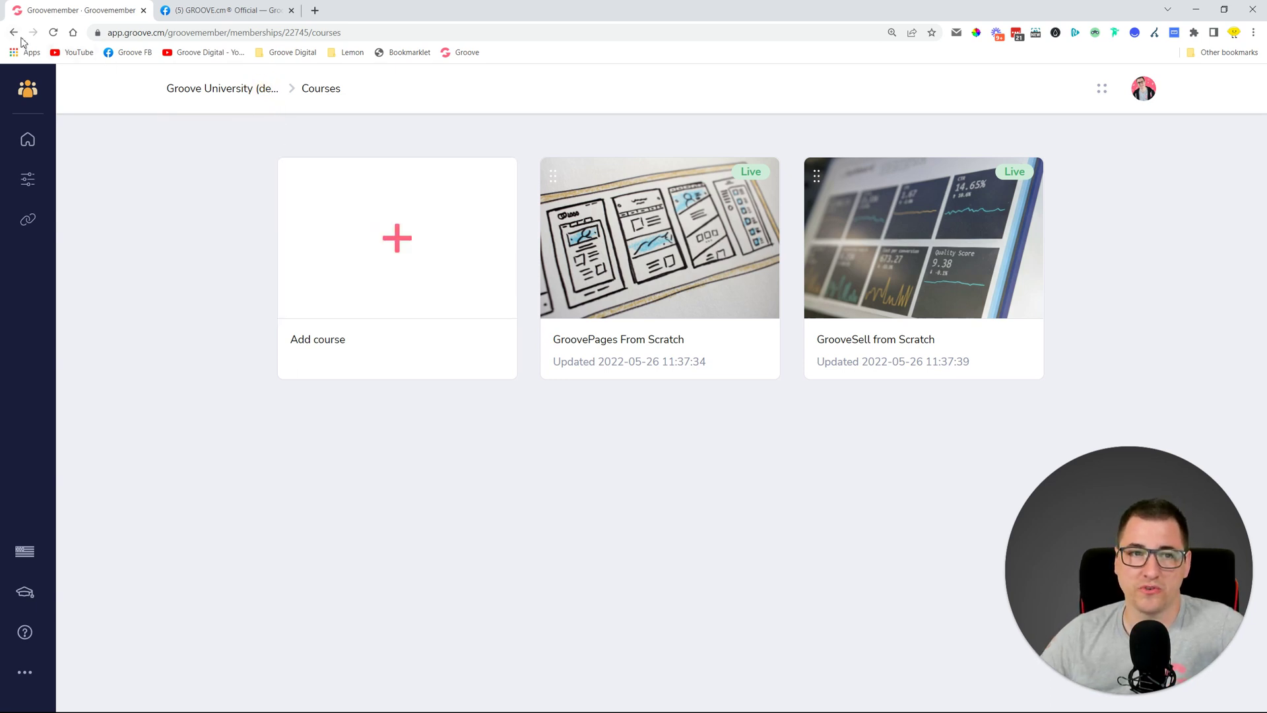
left_click(37, 184)
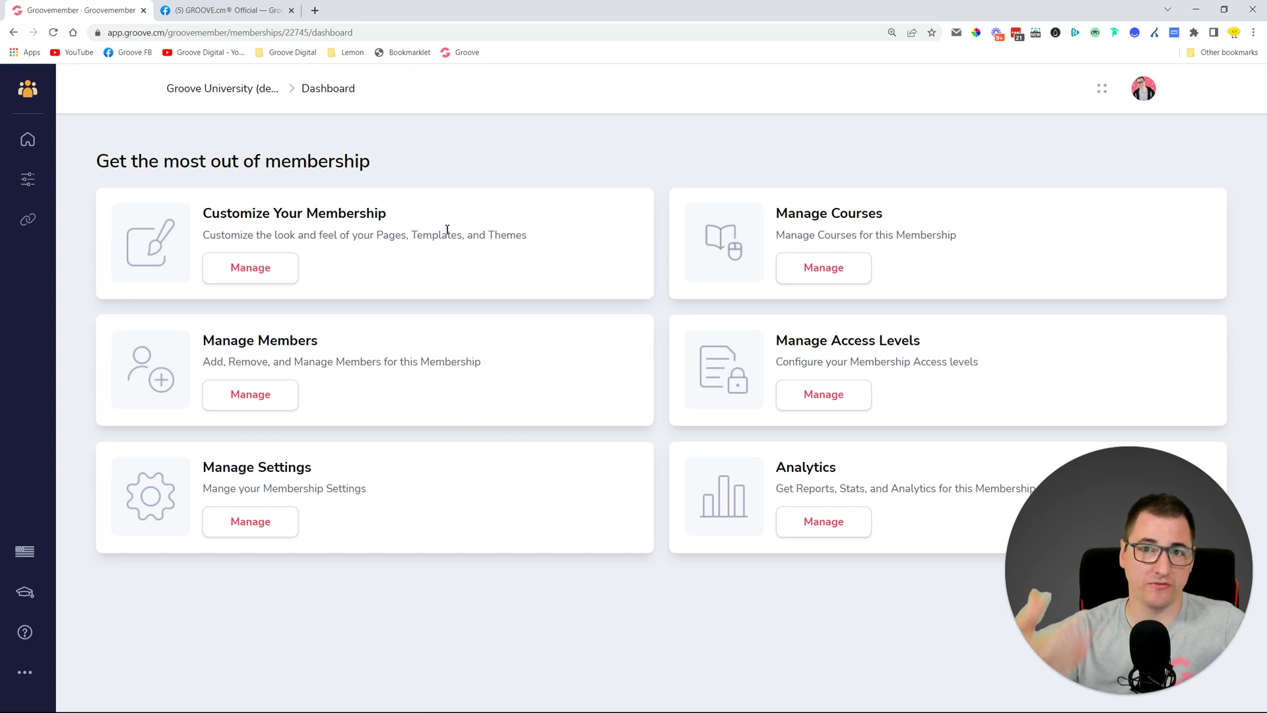
left_click(28, 220)
left_click(552, 362)
left_click(657, 362)
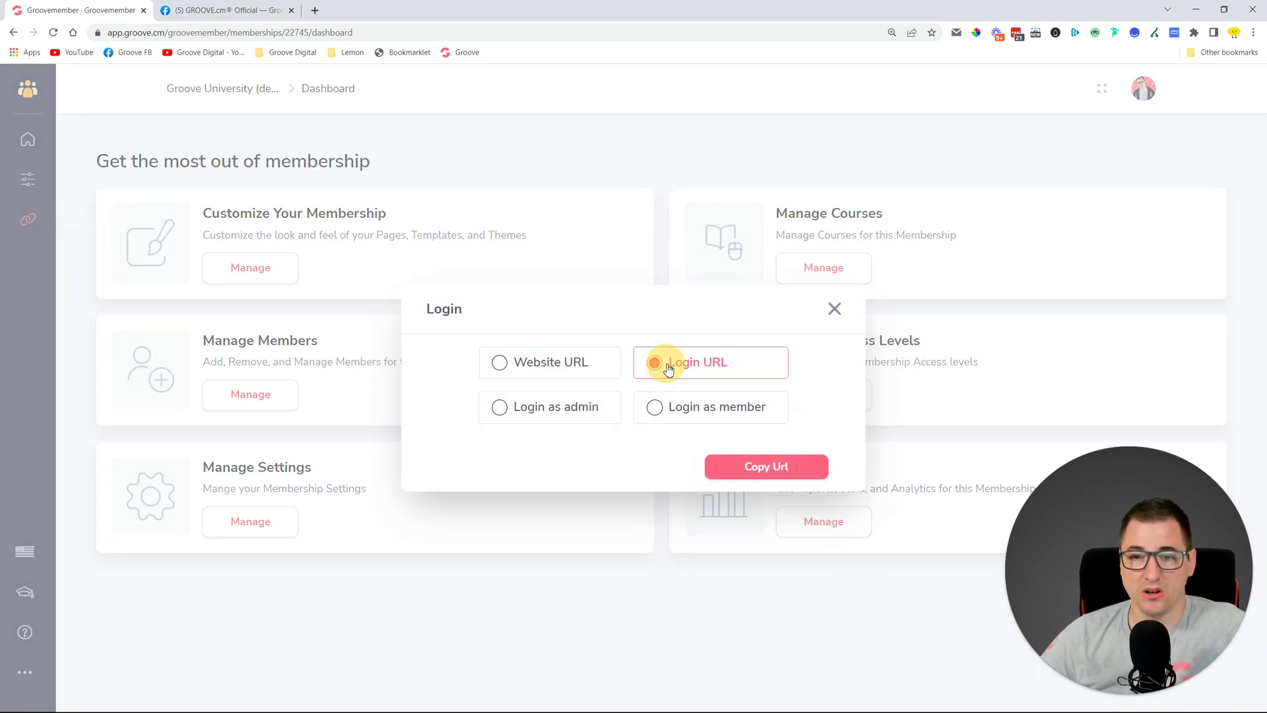
left_click(553, 415)
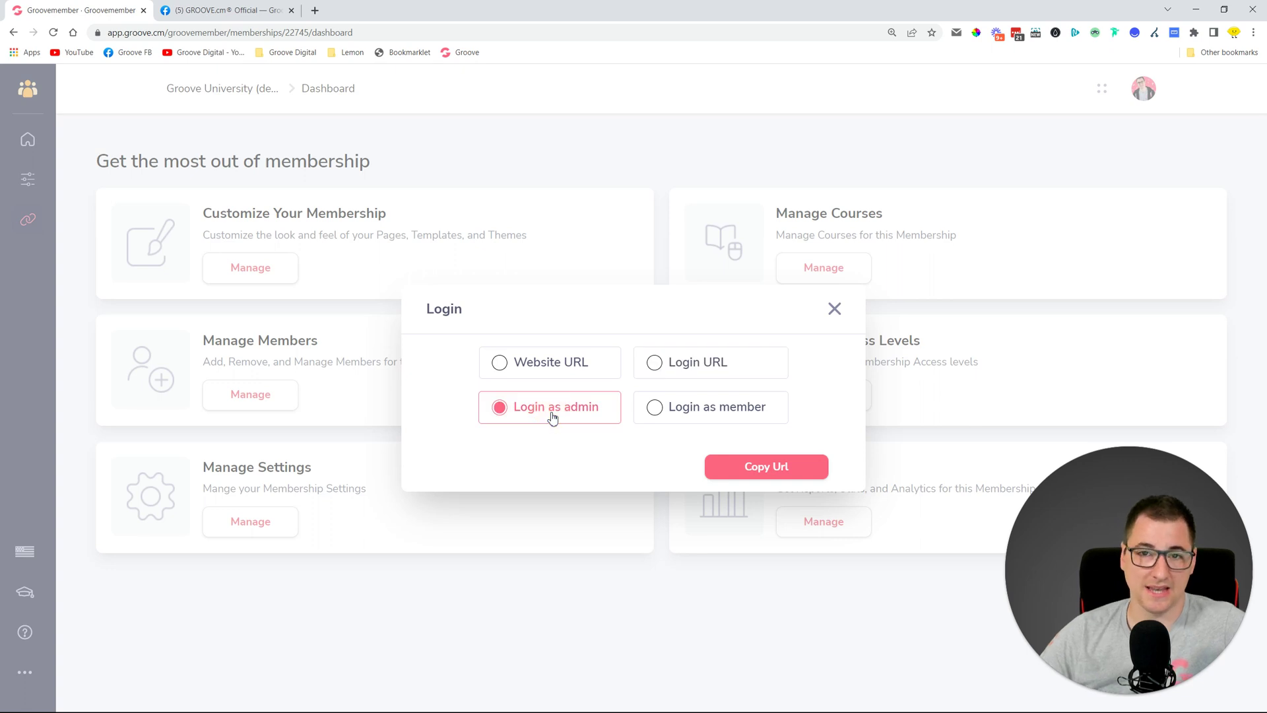
left_click(747, 418)
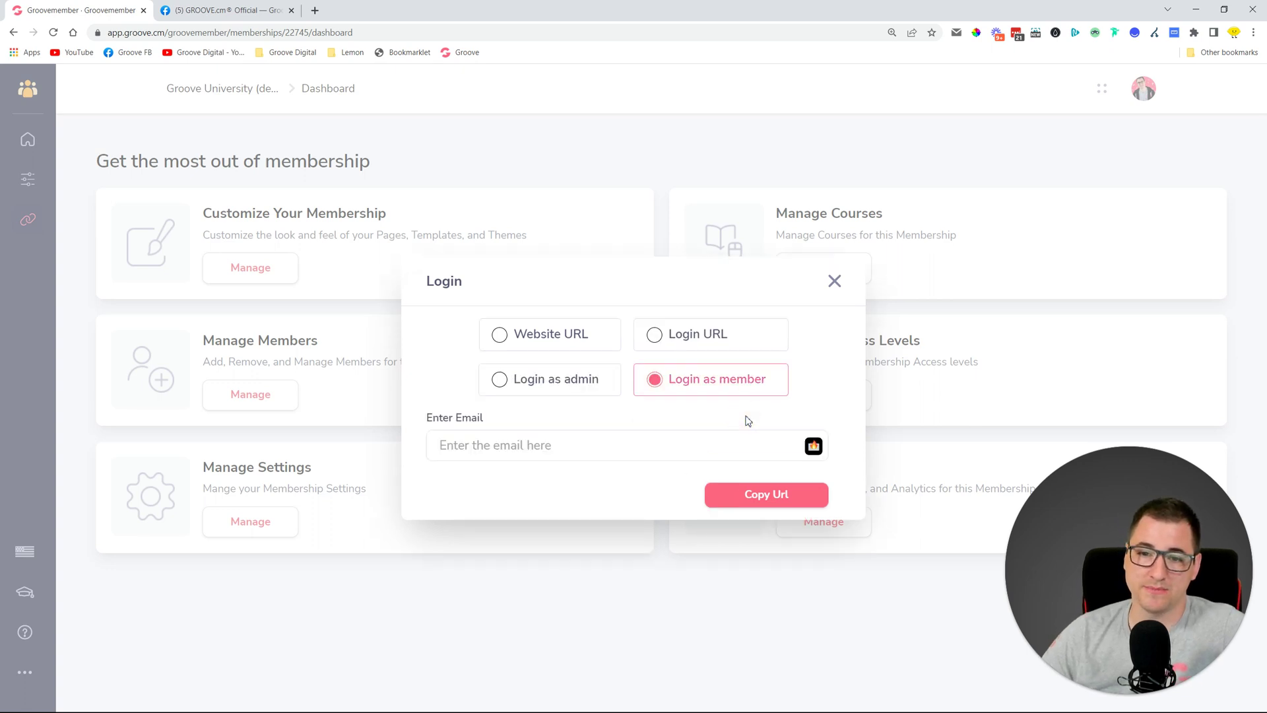
left_click(566, 388)
left_click(834, 309)
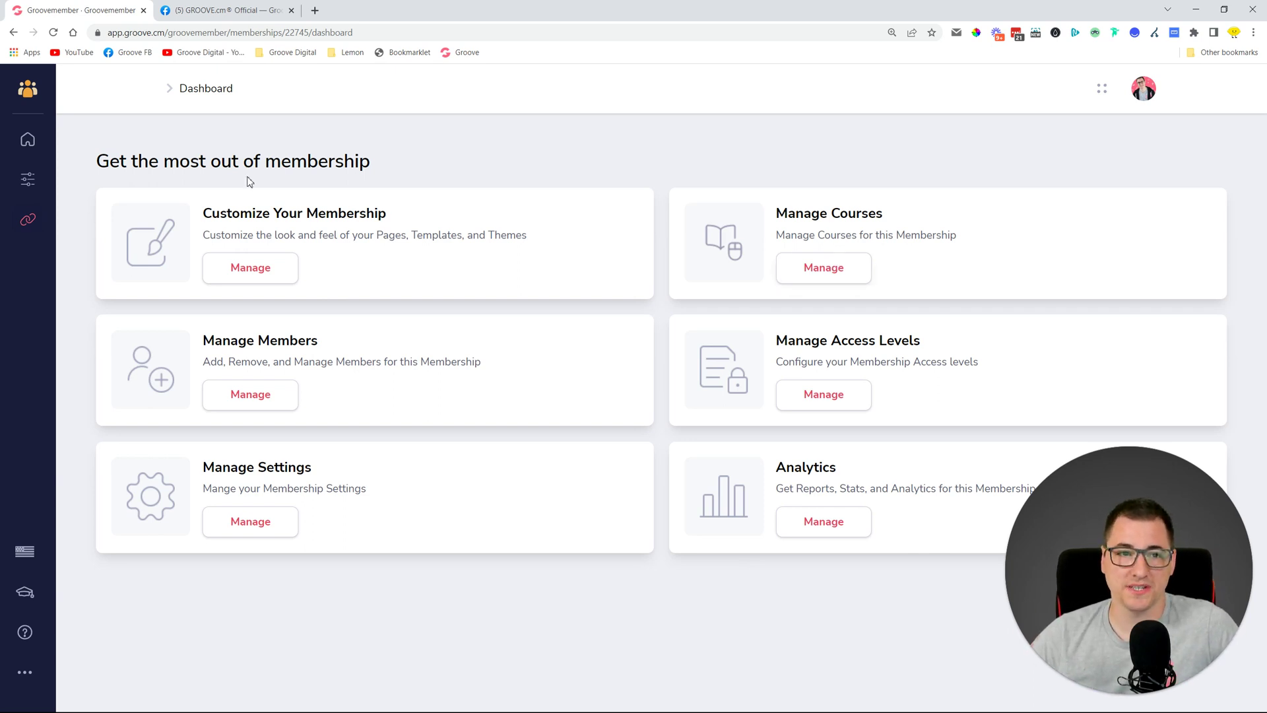
left_click(27, 143)
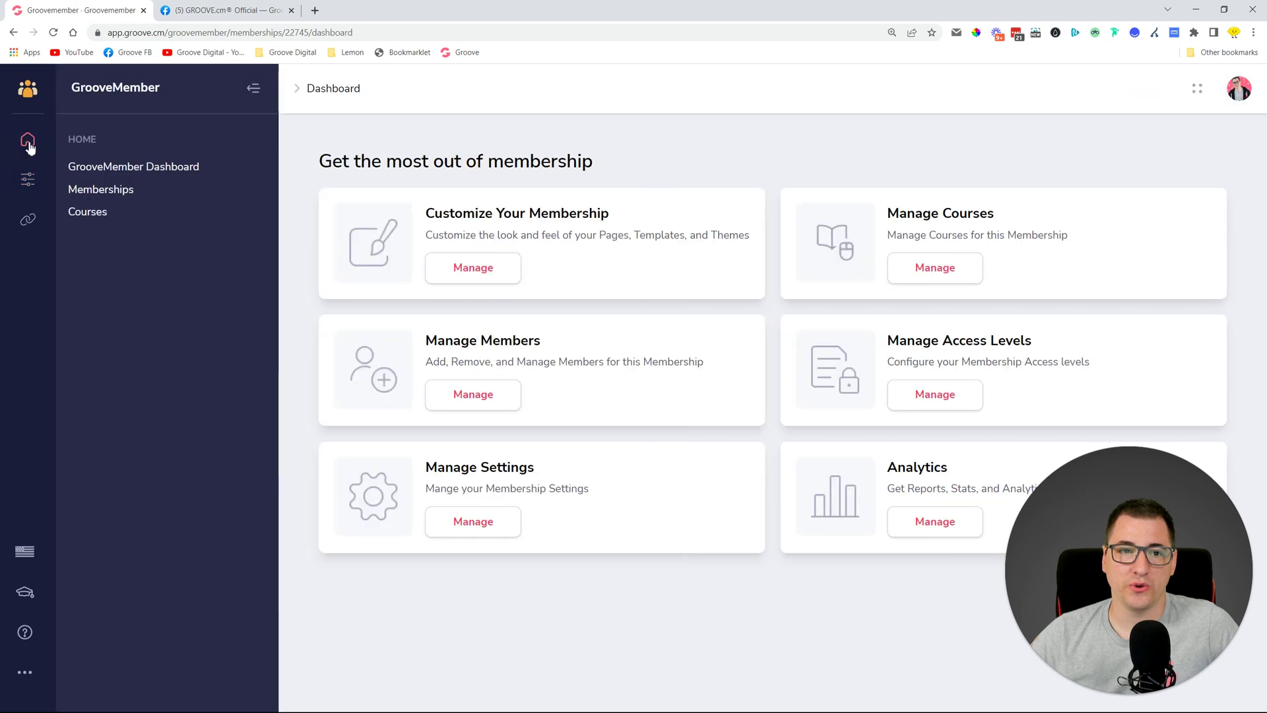
Step: Switch from the Groove University (demo) dashboard to the main GrooveMember Dashboard
left_click(99, 167)
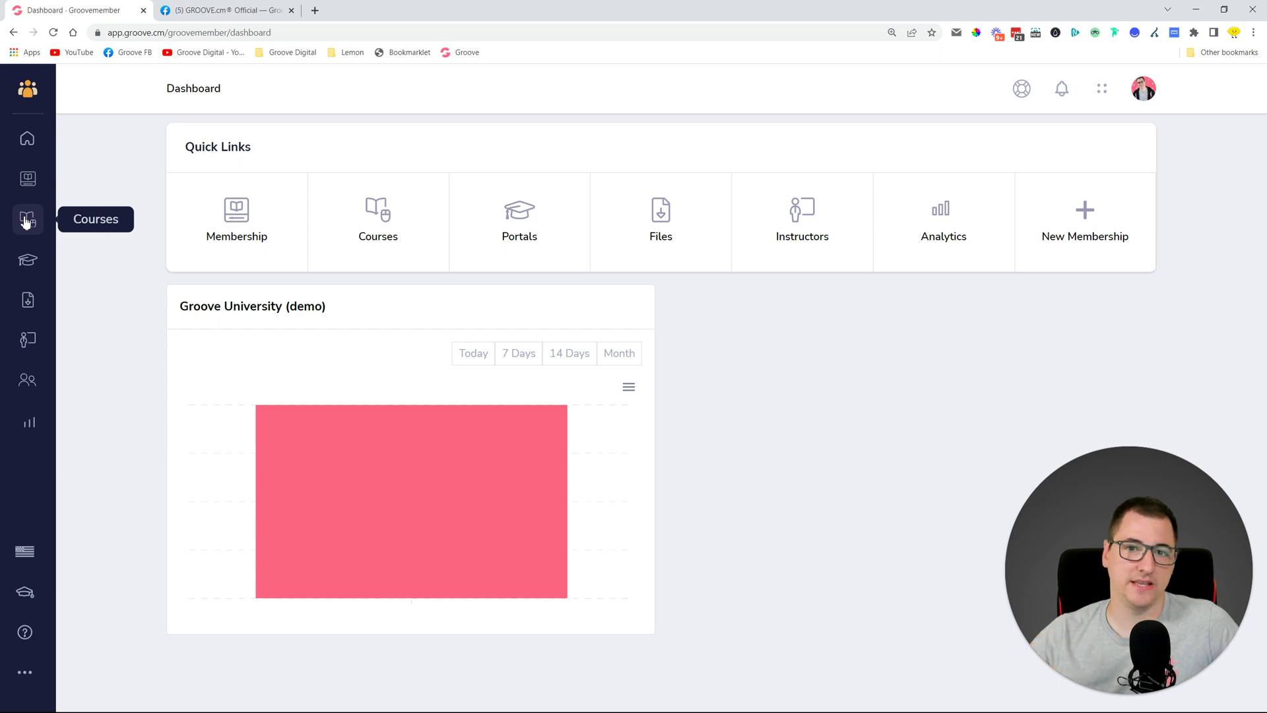
Step: Show all courses via the Courses quick link and bring up a blank Add Course form
left_click(378, 215)
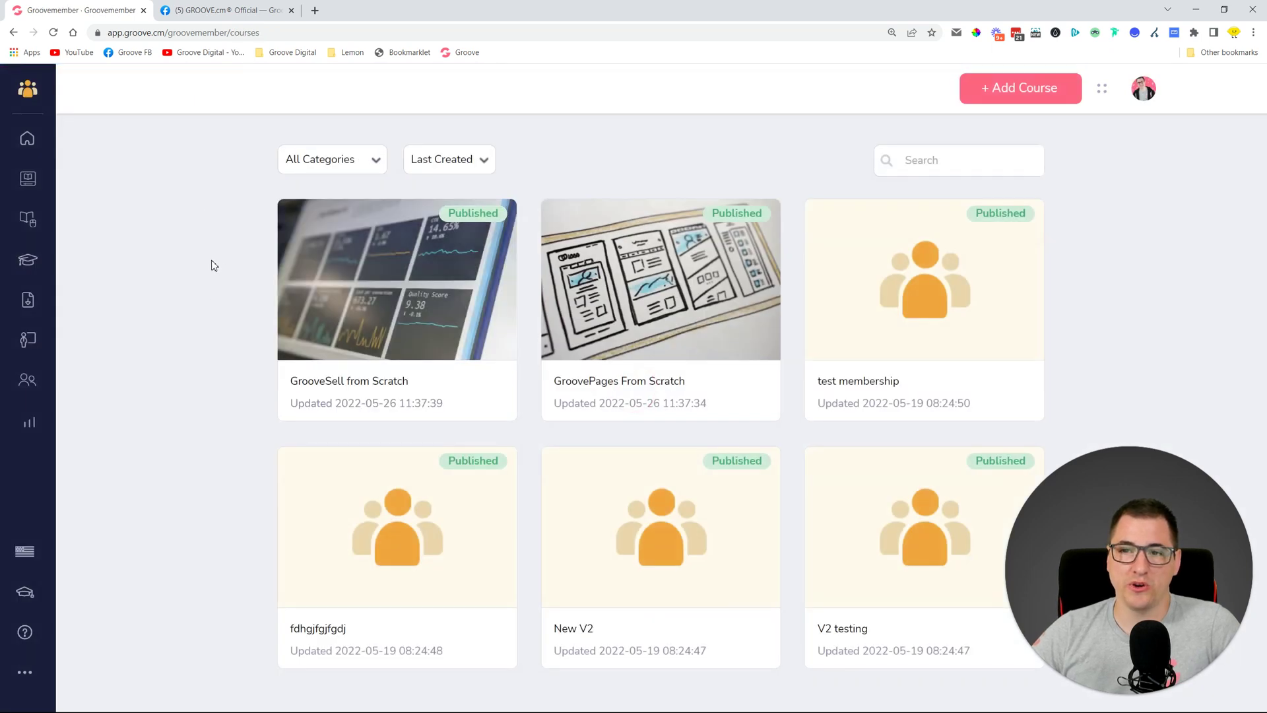
scroll(228, 261, "down", 1)
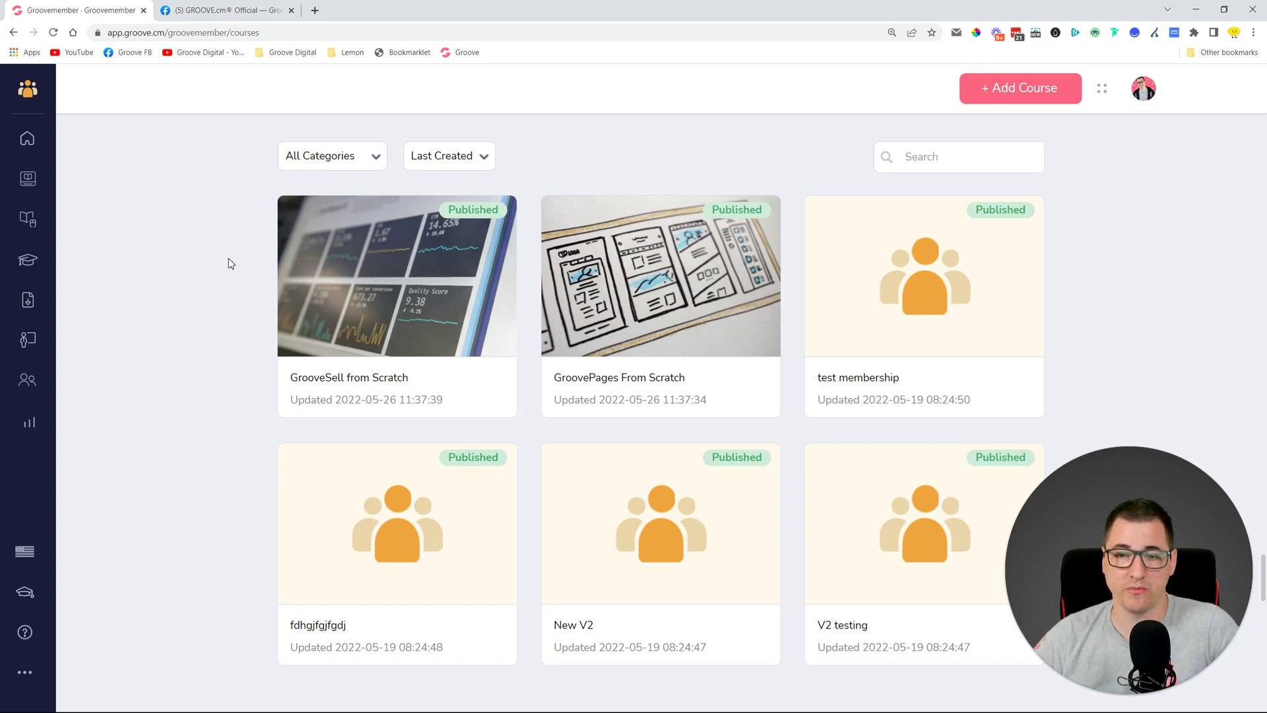
left_click(1018, 82)
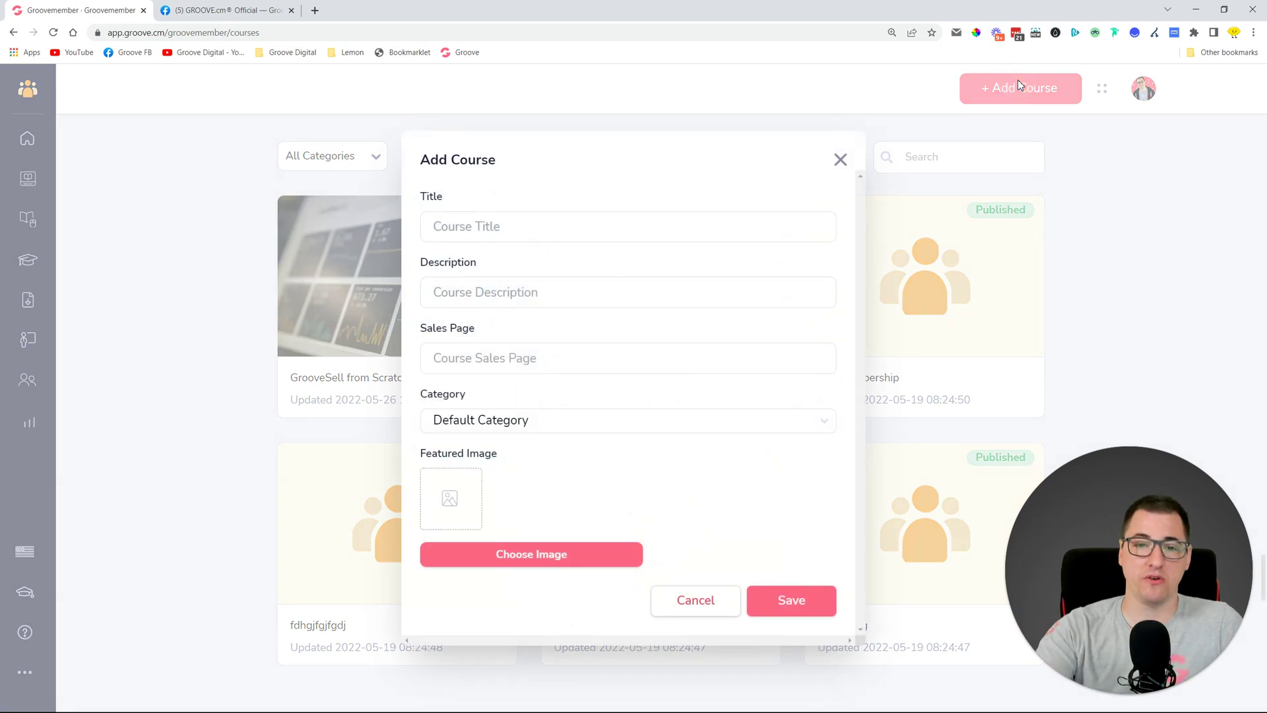